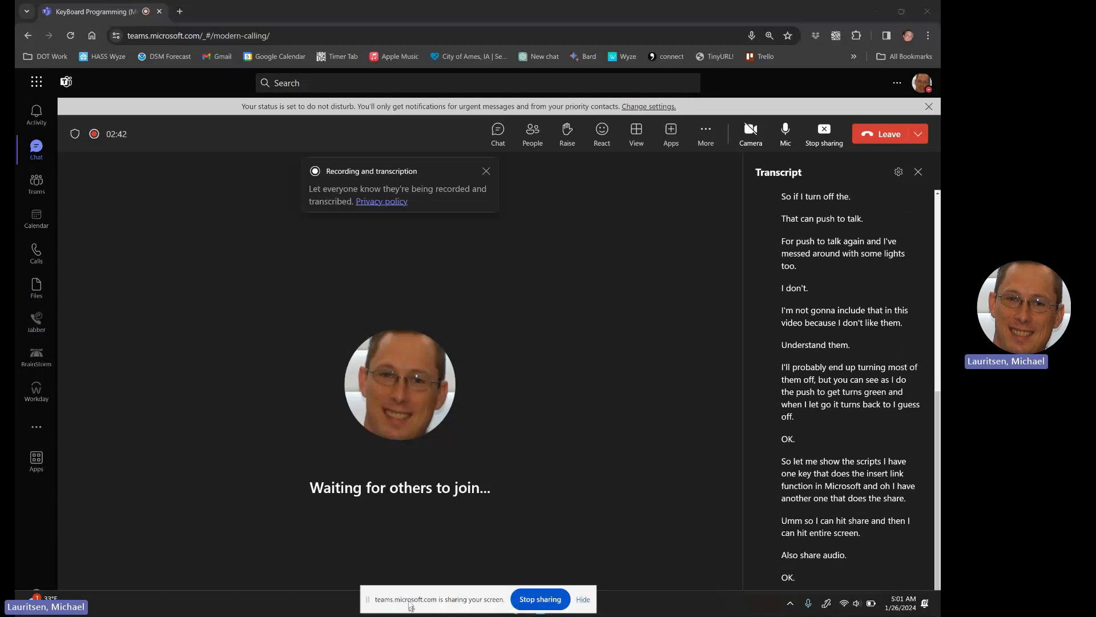
Run Sayo_CLI_Windows.exe from the setting_v2 download folder, allowing it past the Windows SmartScreen protection.
key(super)
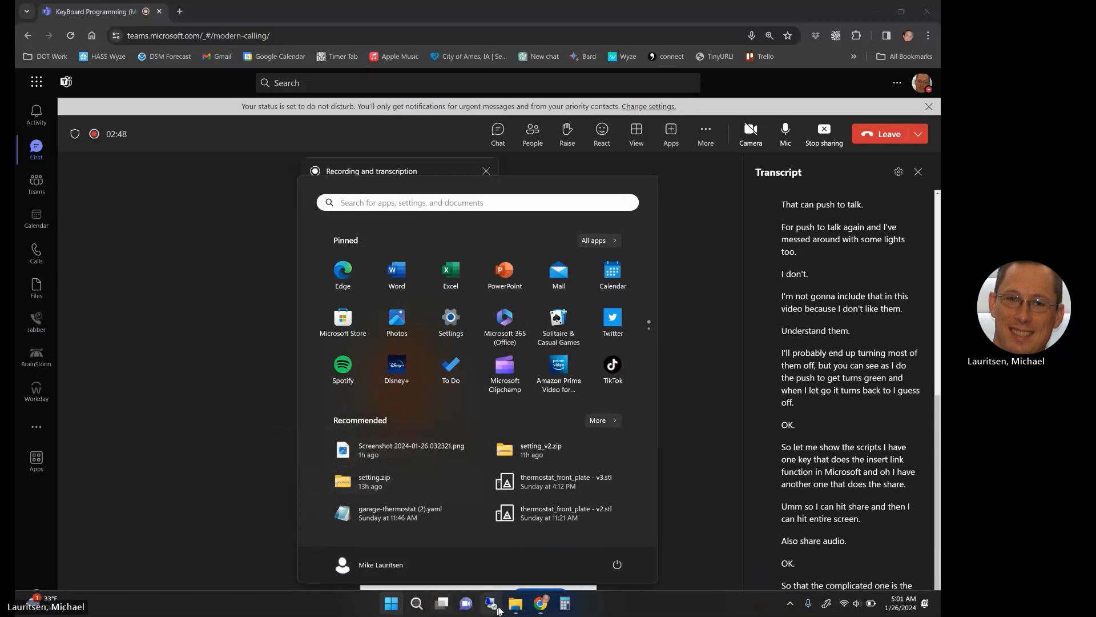
click(516, 604)
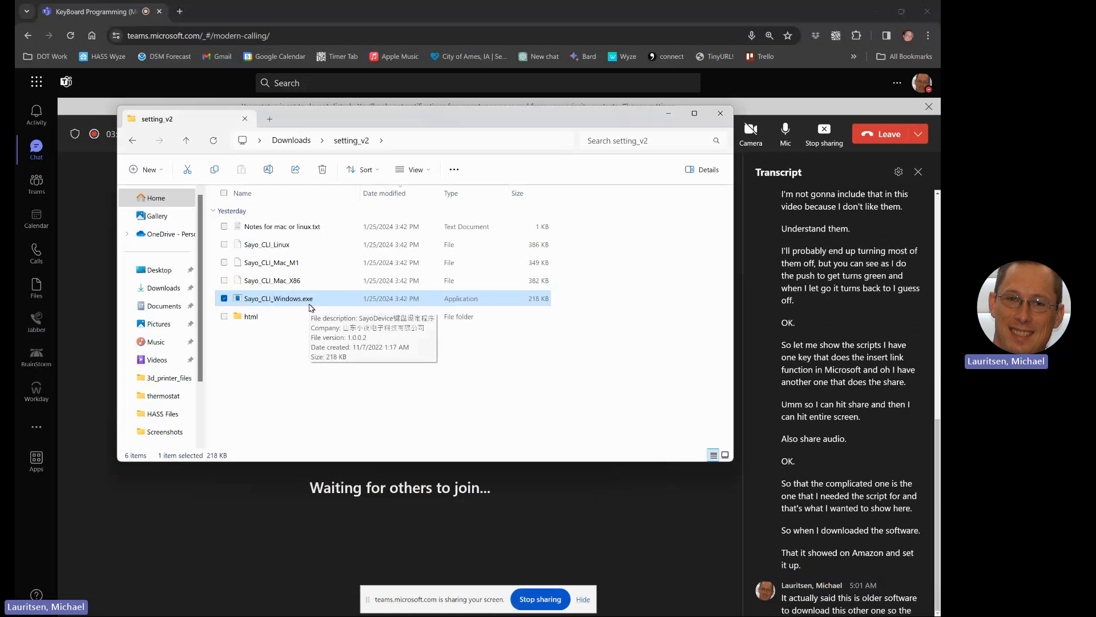
click(295, 301)
click(280, 350)
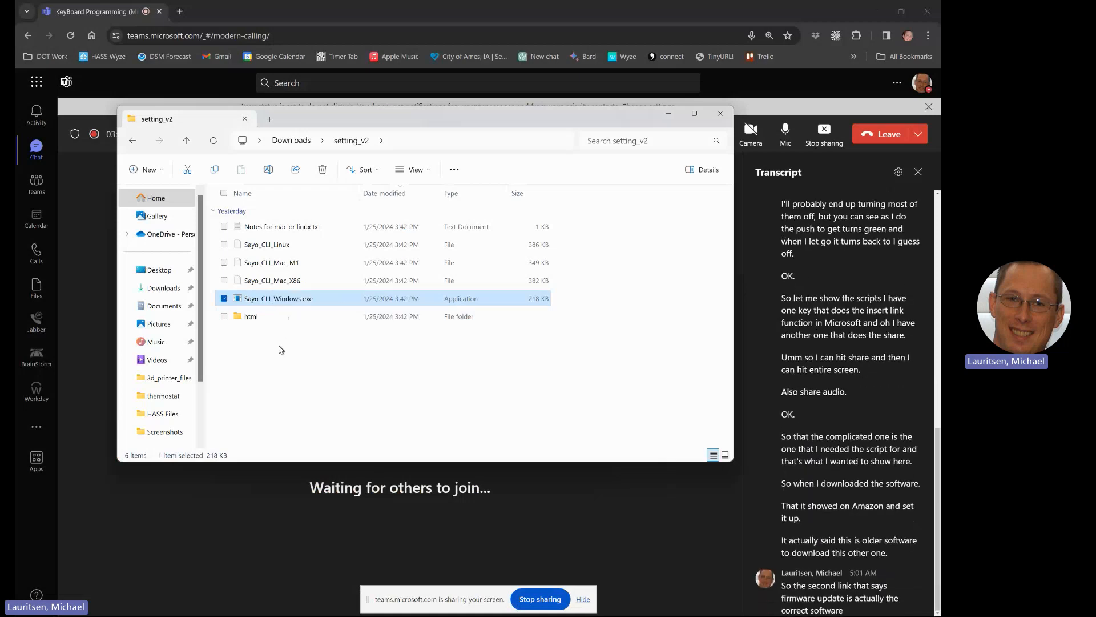
click(280, 350)
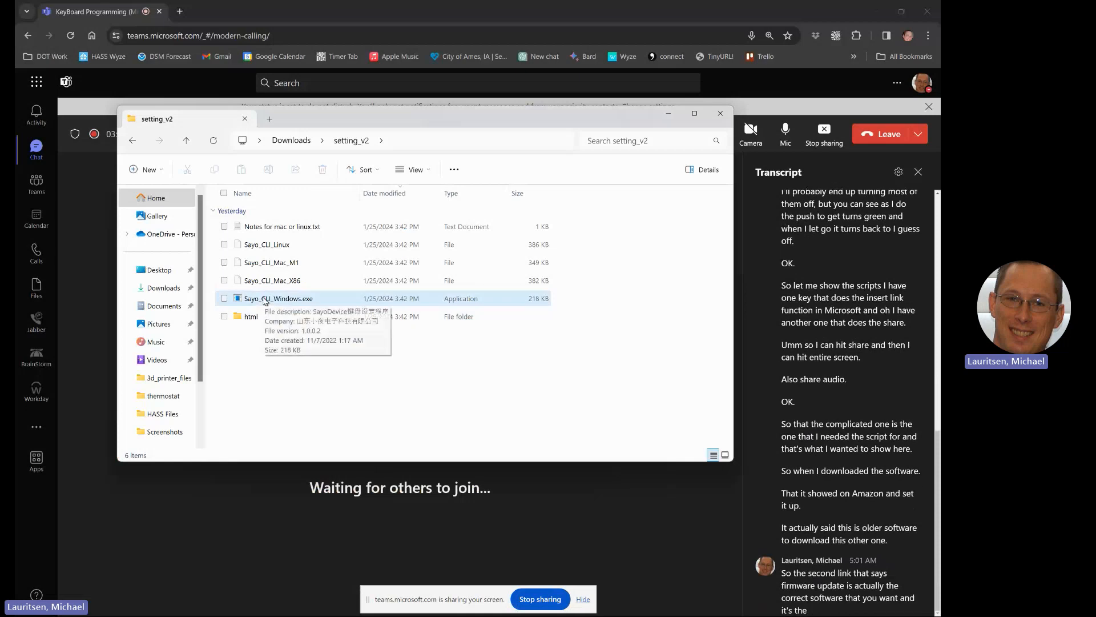
double_click(266, 300)
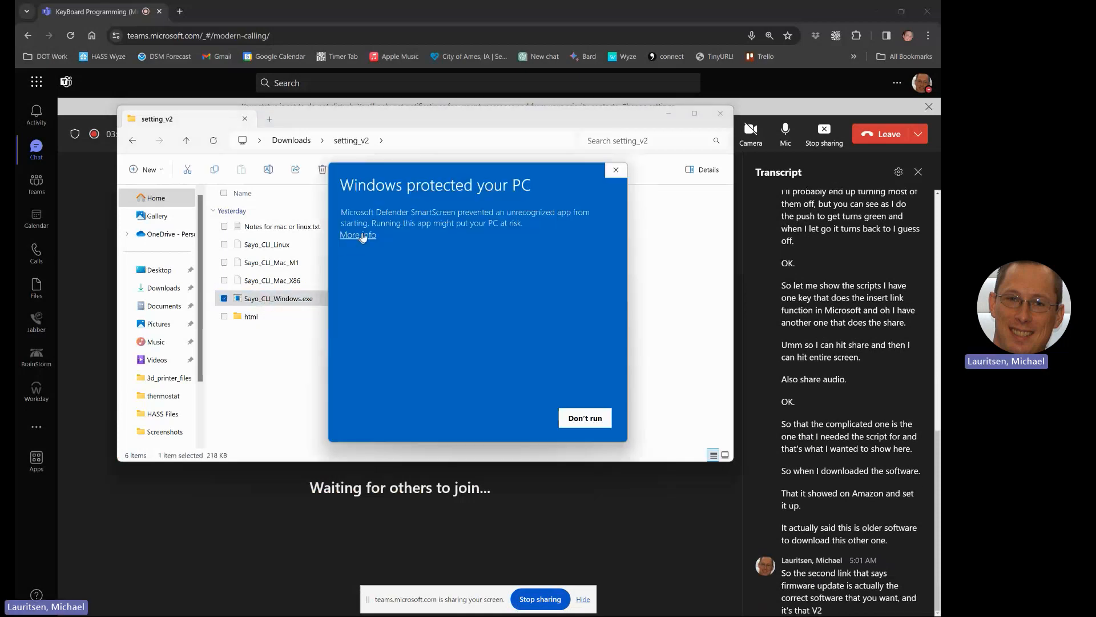
click(362, 235)
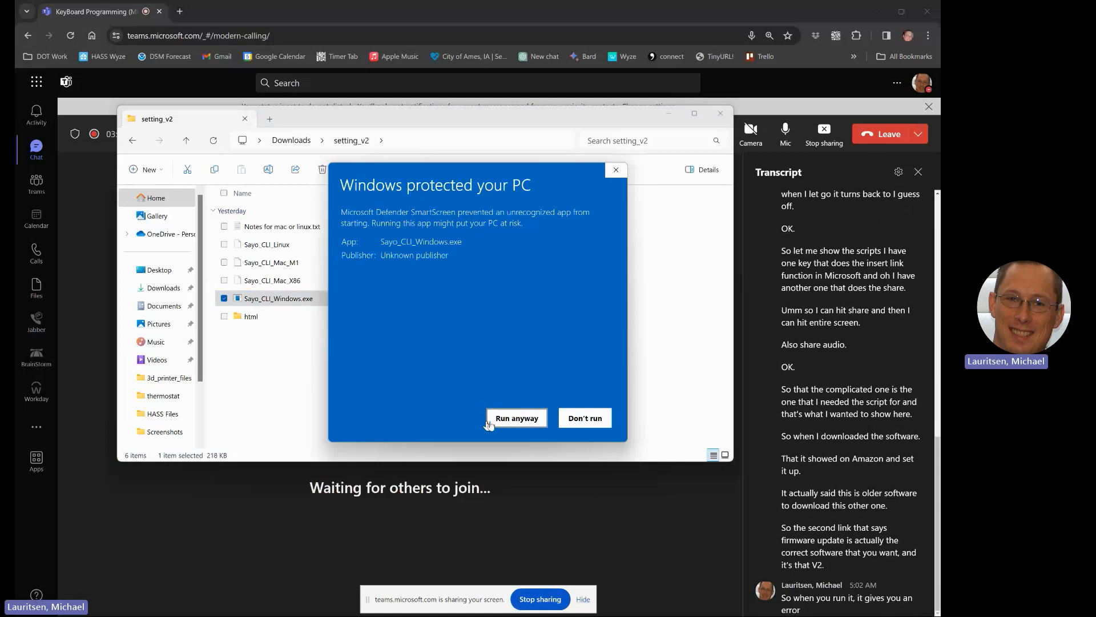
click(516, 420)
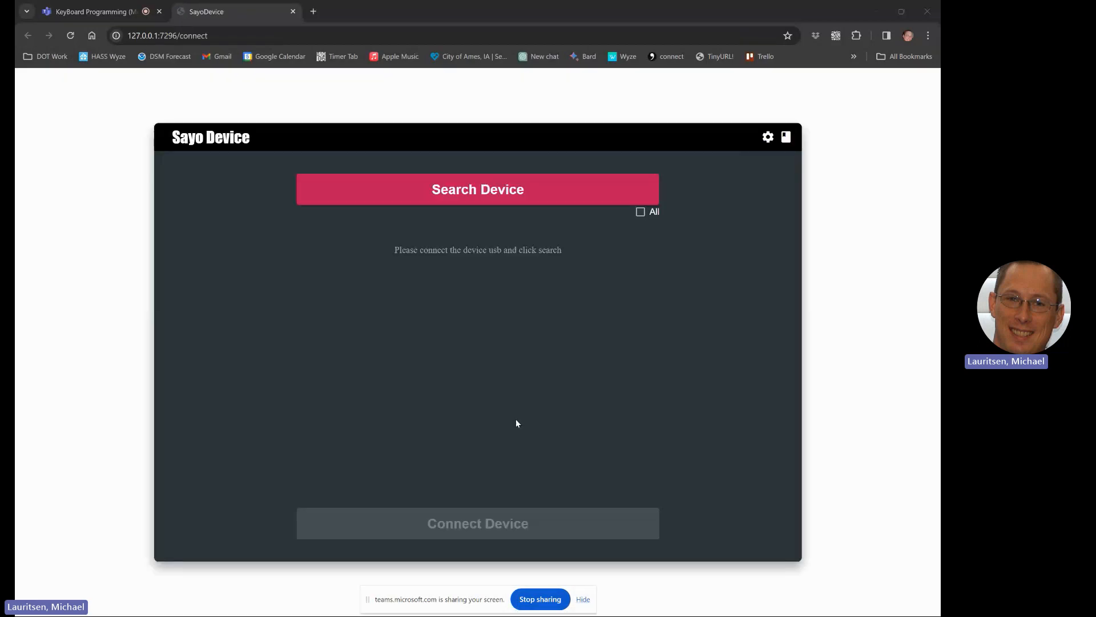
Search for the USB keypad and connect to the SayoDevice 2x4F RGB.
click(493, 196)
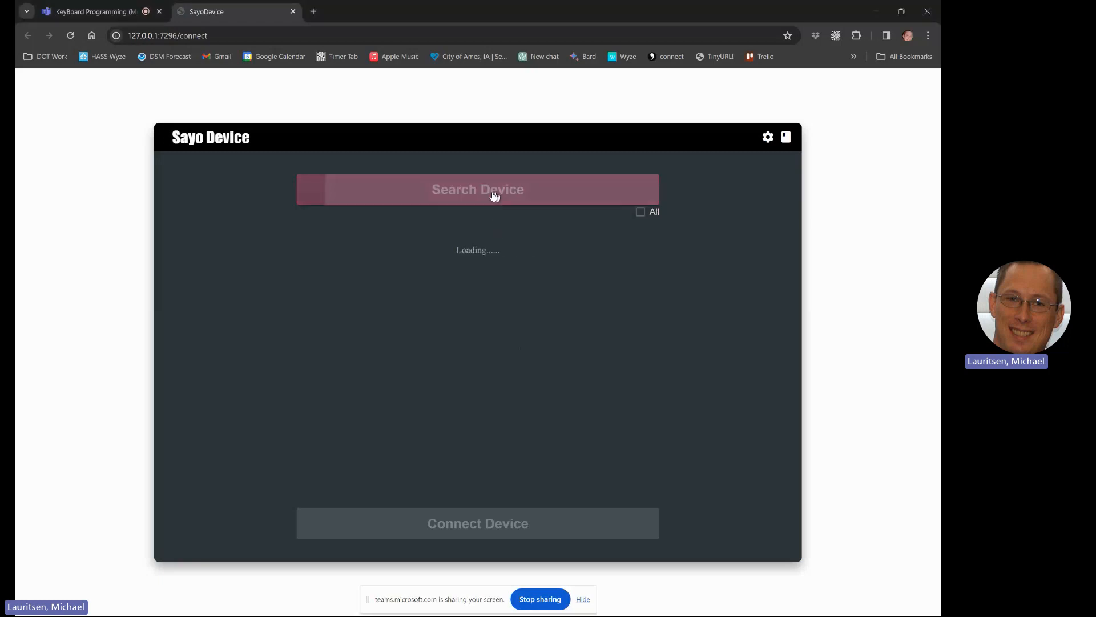
click(463, 250)
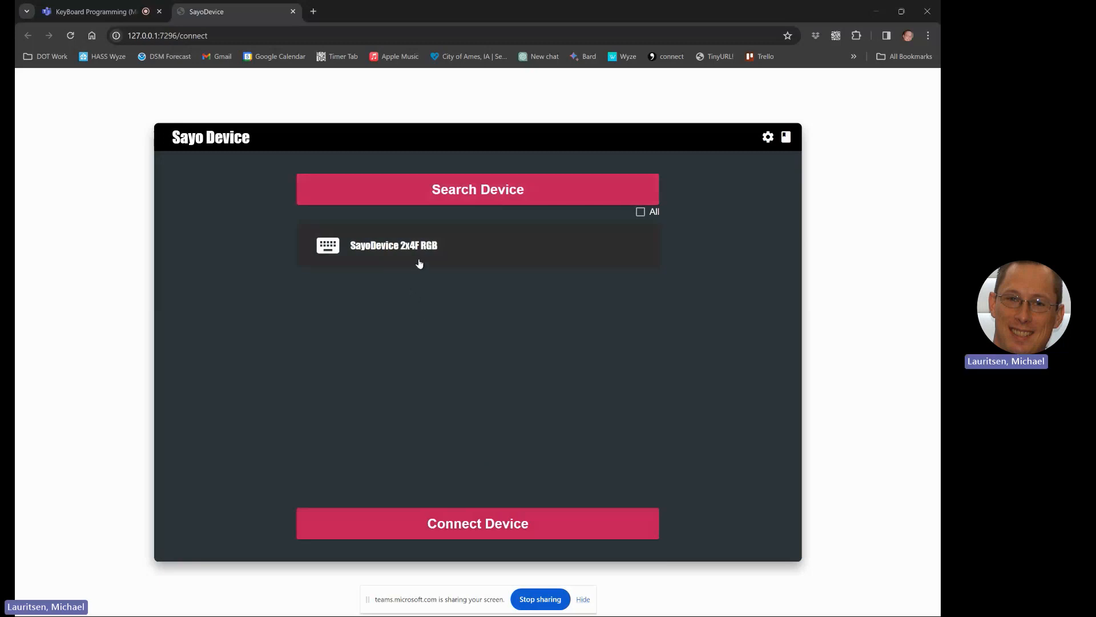
click(447, 522)
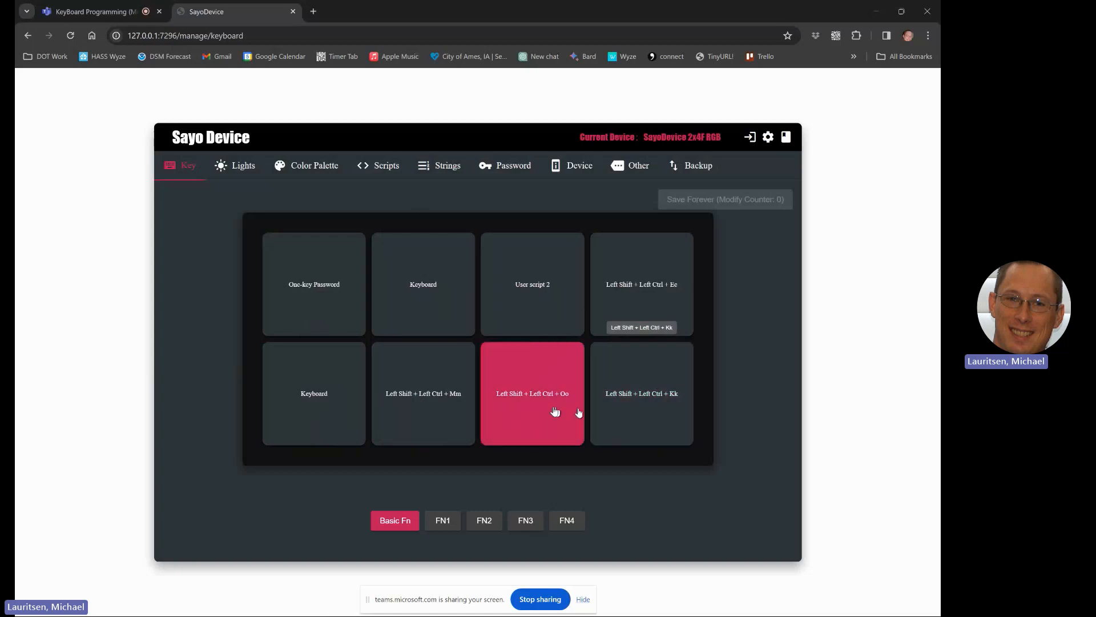
Examine the settings of the Left Shift + Left Ctrl + Oo key and the key modes available for an unassigned FN4 key.
click(503, 412)
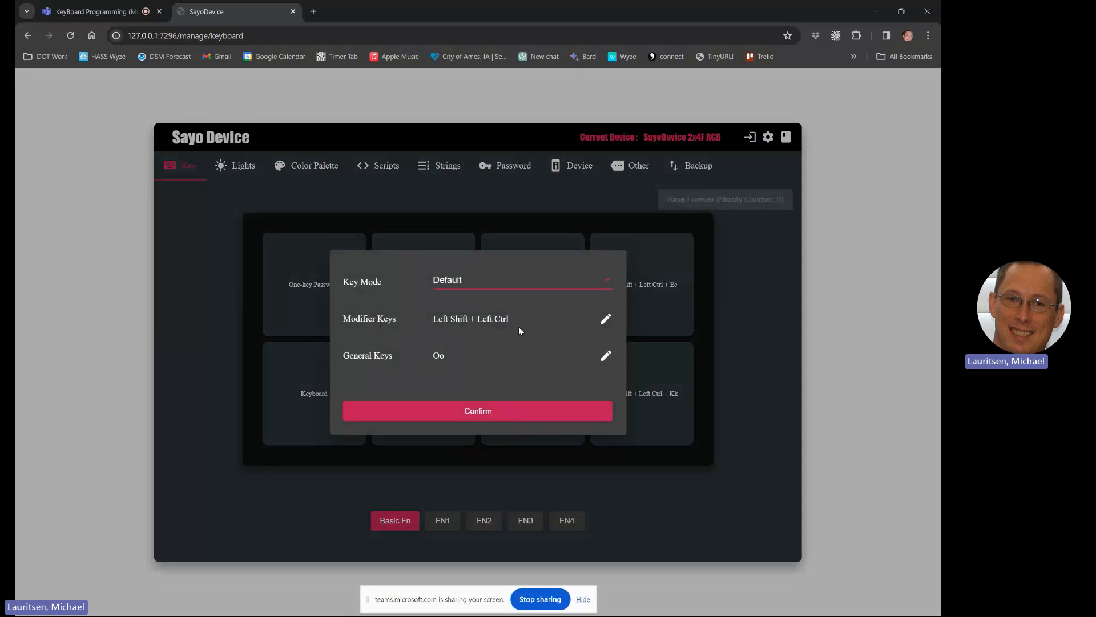
click(424, 412)
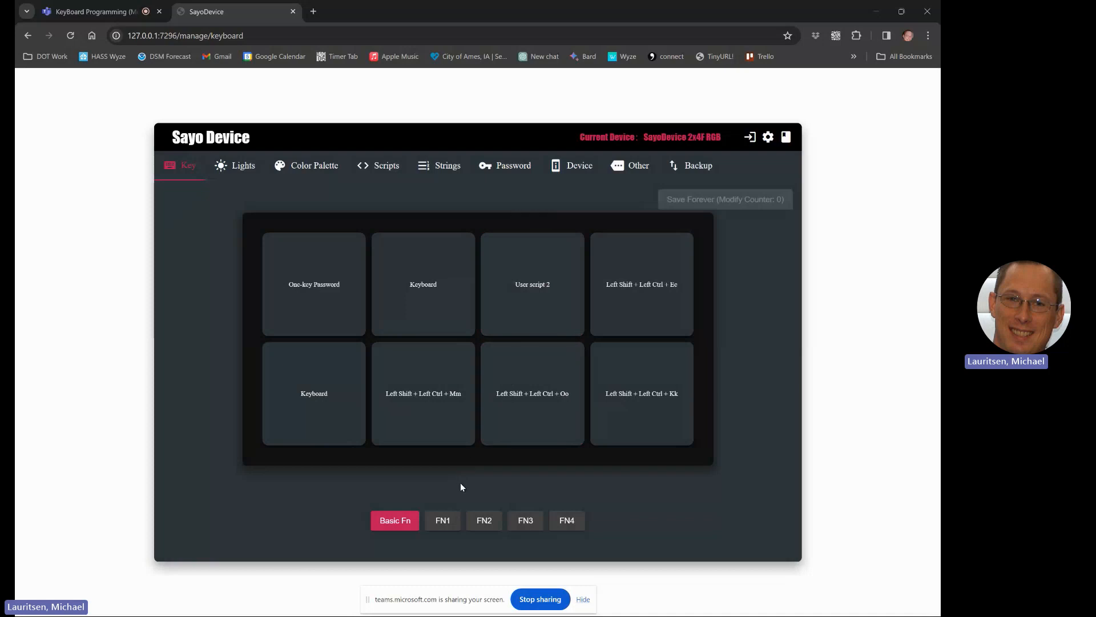
click(565, 519)
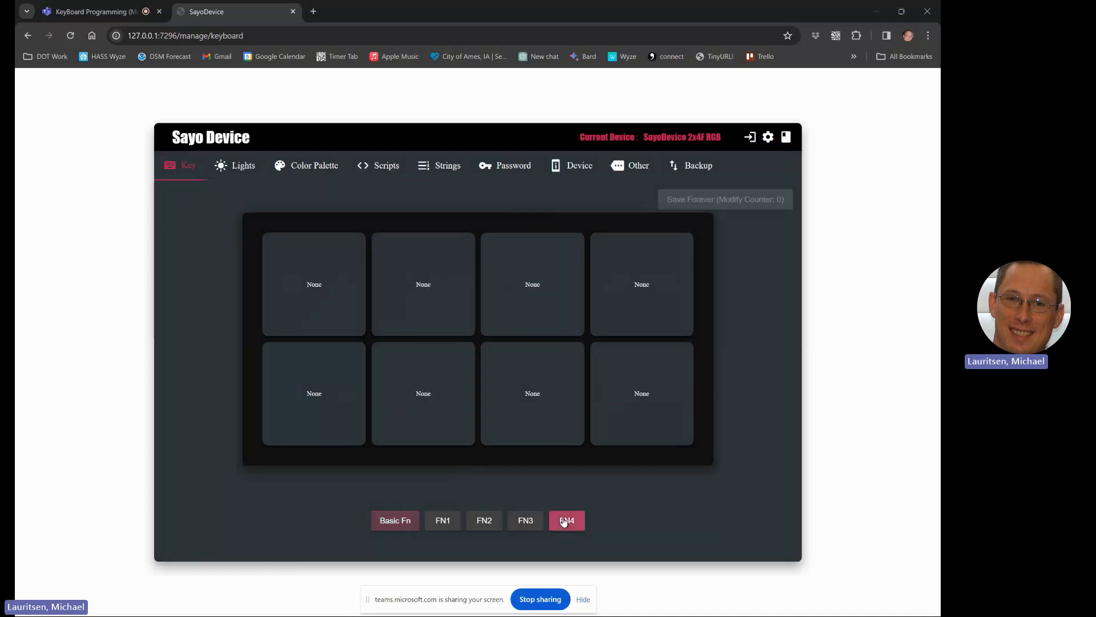
click(533, 312)
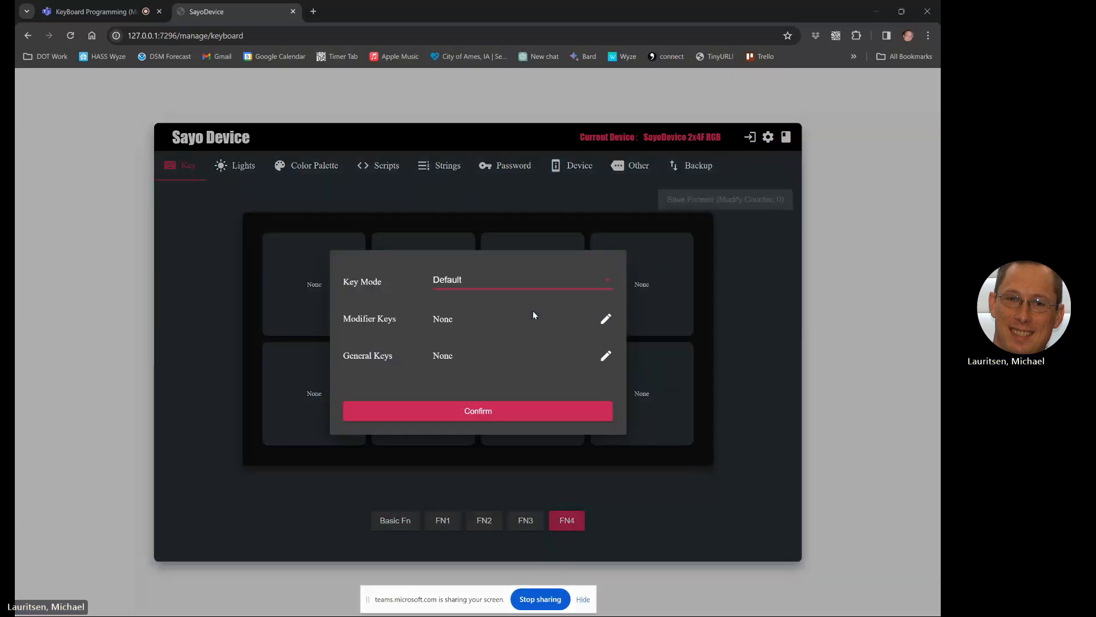
click(479, 284)
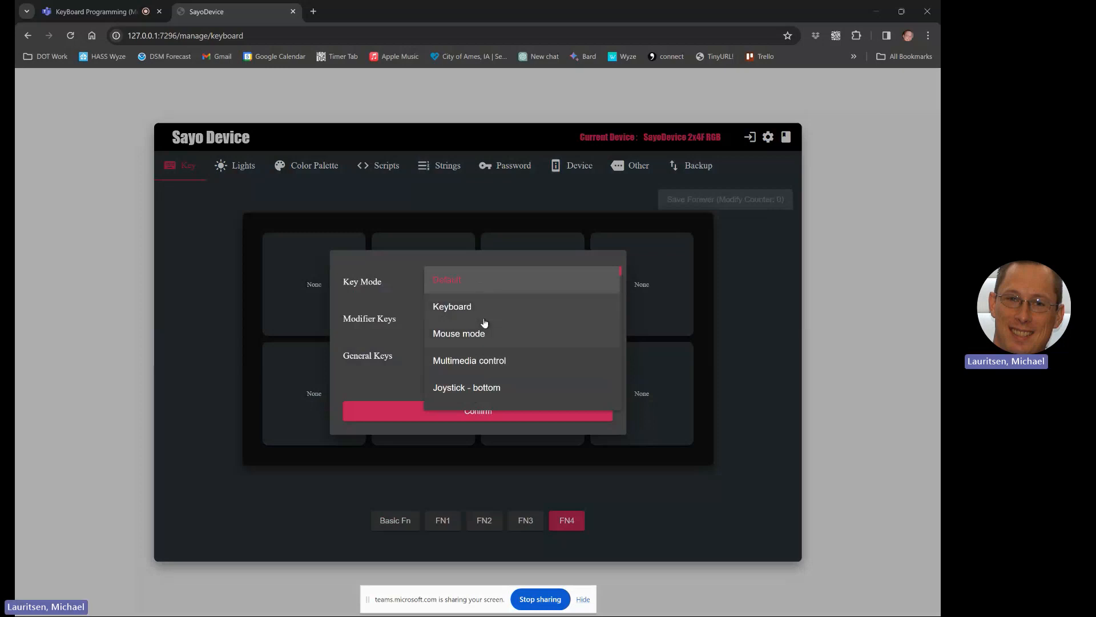
scroll(484, 323, down, 3)
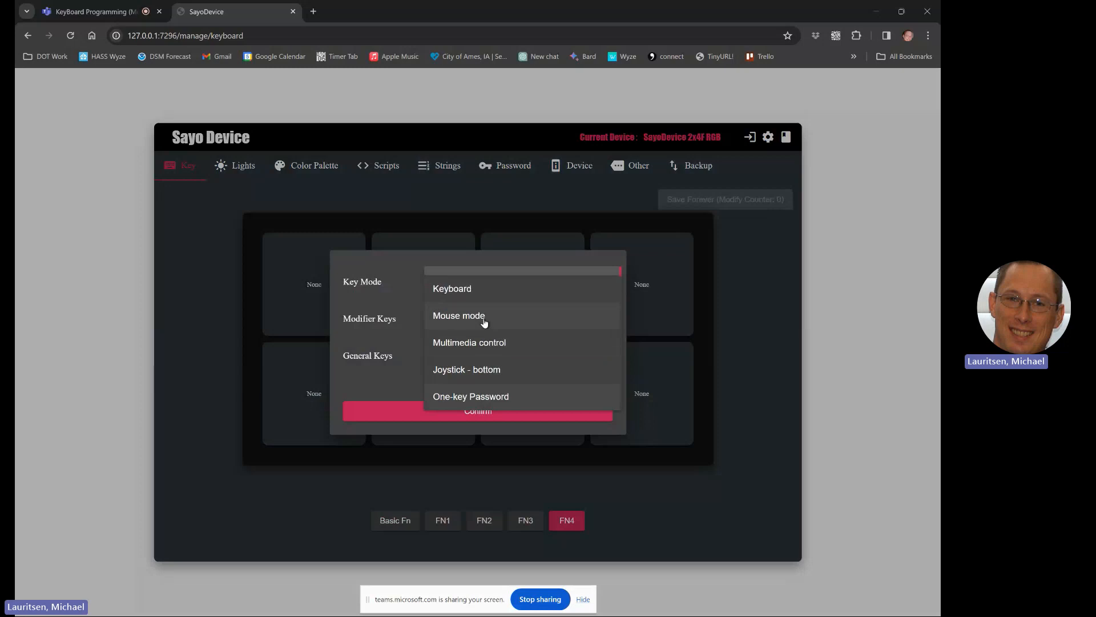
scroll(484, 322, down, 2)
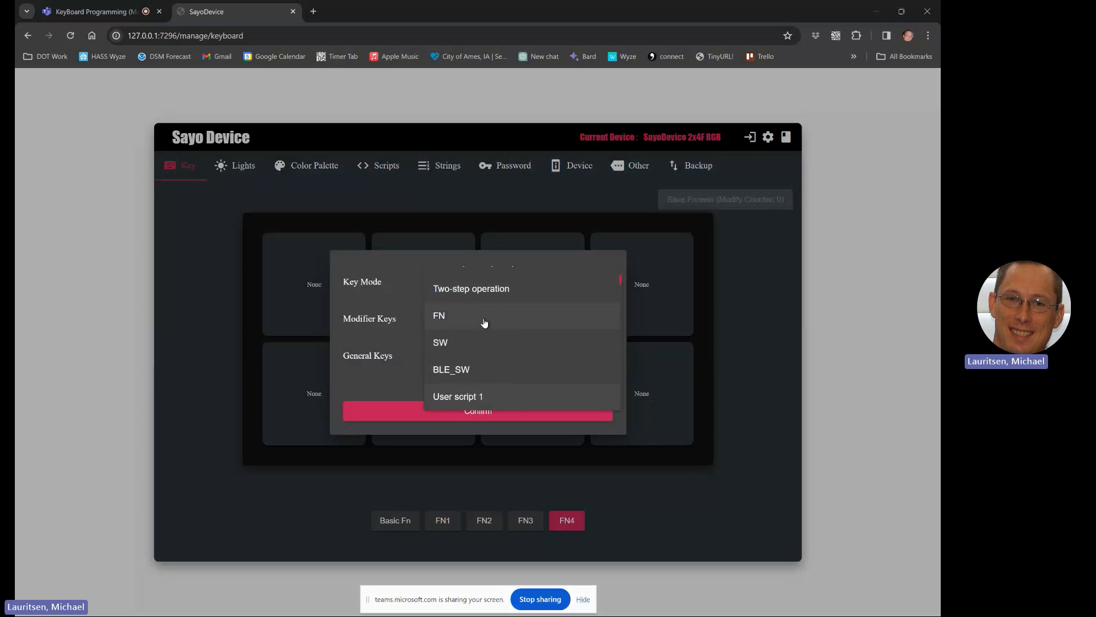
scroll(484, 323, up, 1)
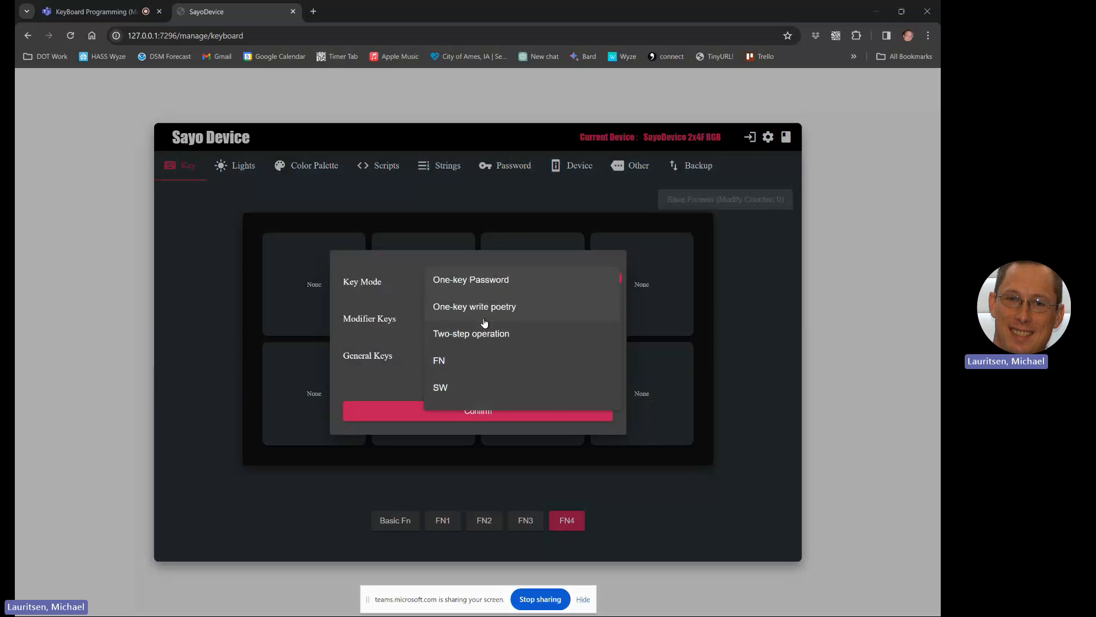
scroll(484, 322, up, 1)
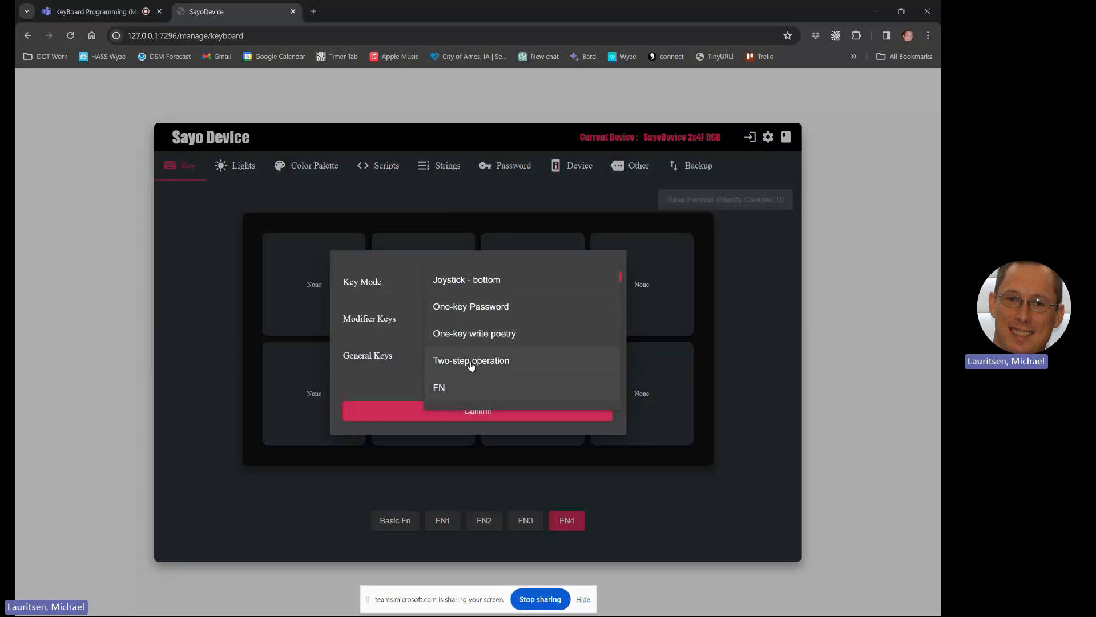
scroll(471, 365, down, 2)
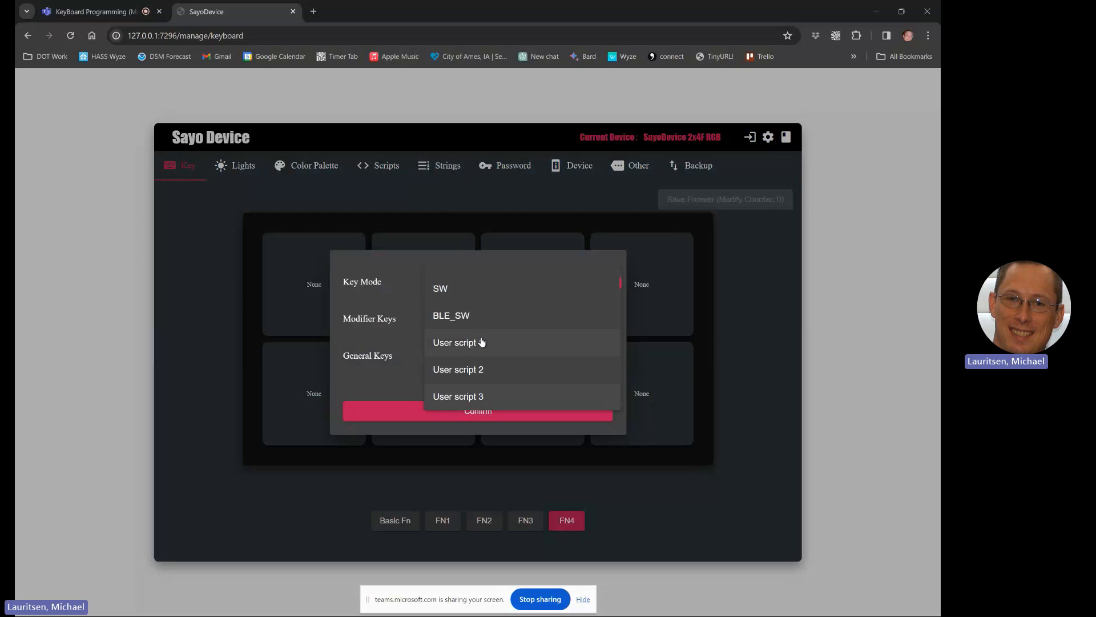
click(224, 357)
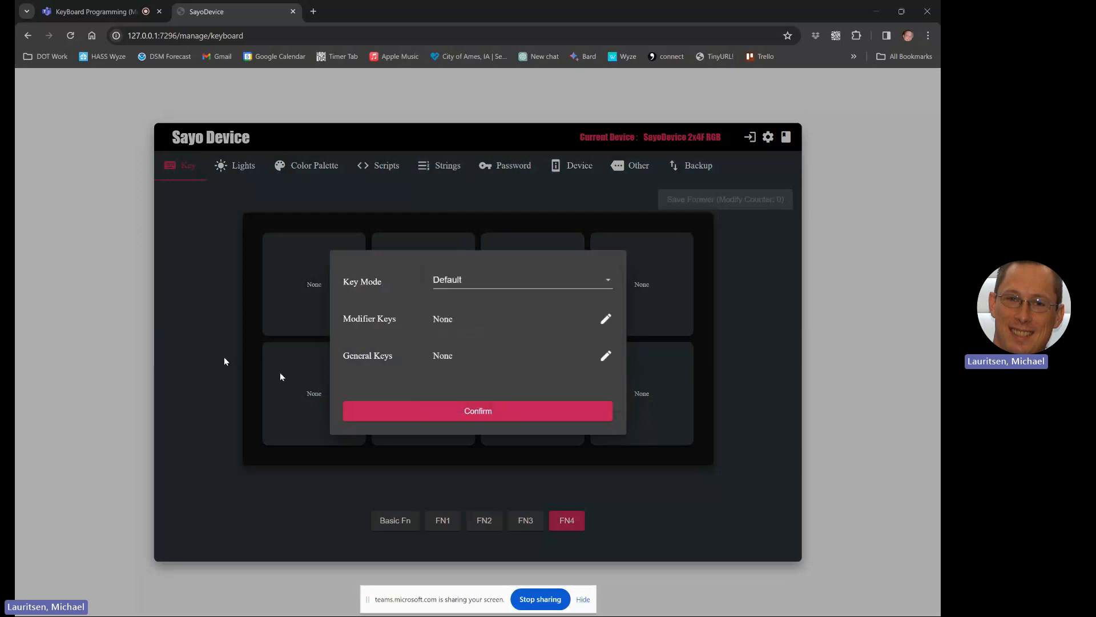
click(500, 414)
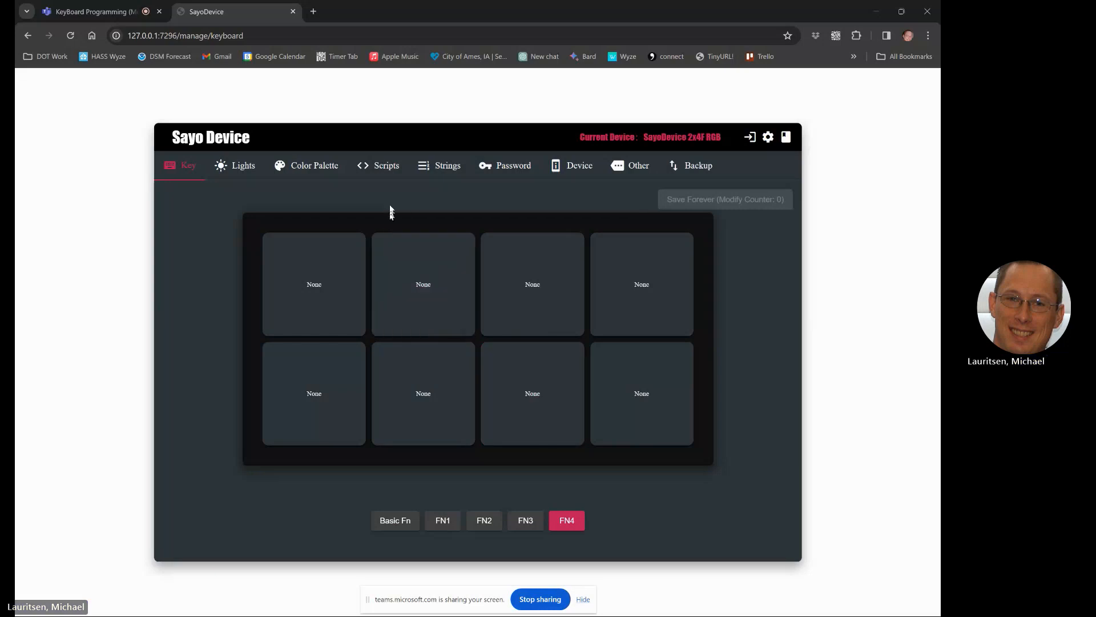
Open the script No.4 - Unnamed for editing among the device's scripts.
click(379, 169)
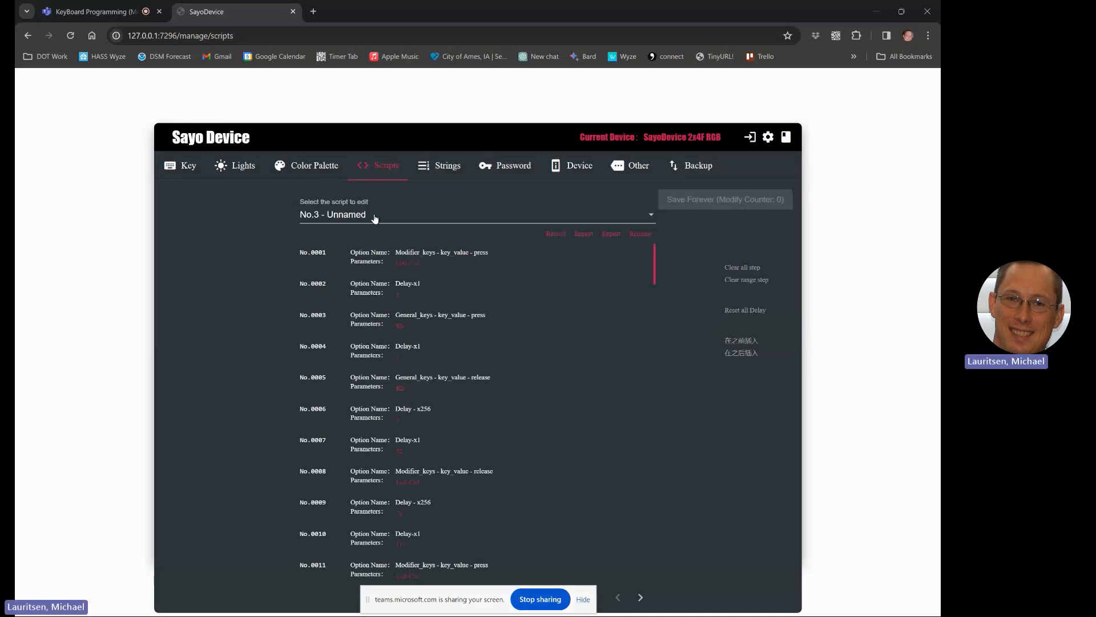
click(375, 219)
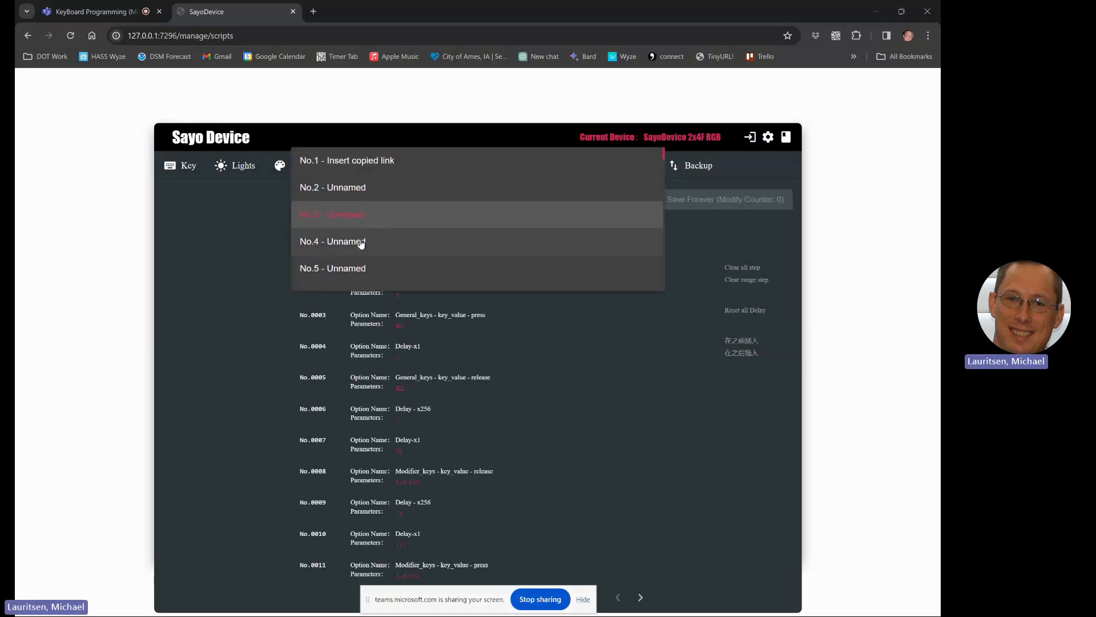
click(361, 242)
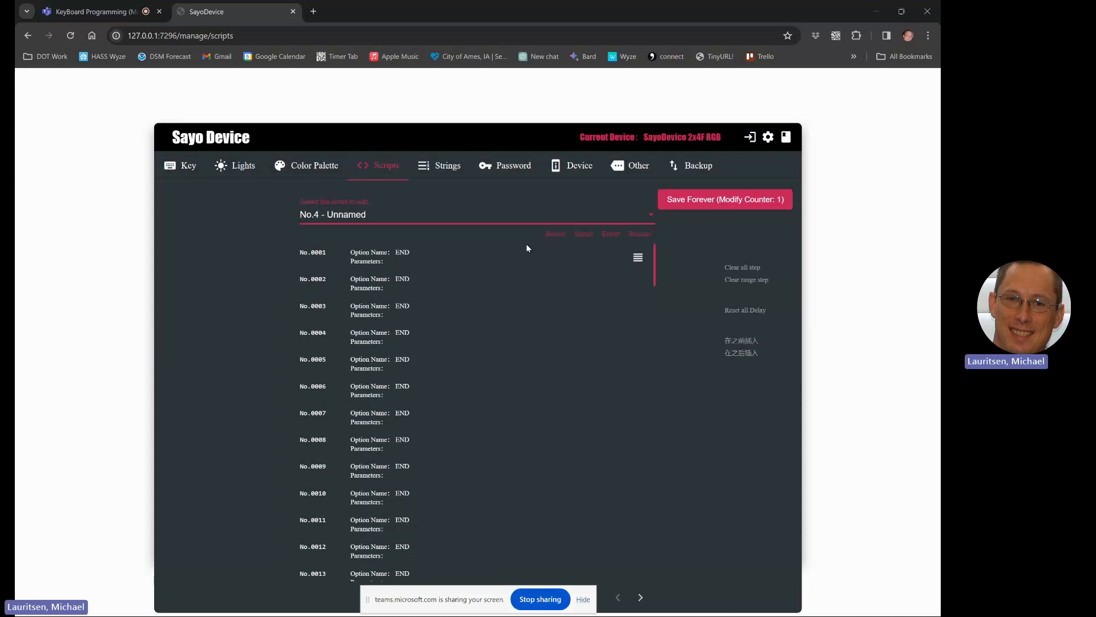
Record a key sequence of Ctrl+K, Ctrl+V and Enter with the script recorder, and stop the recording.
click(556, 235)
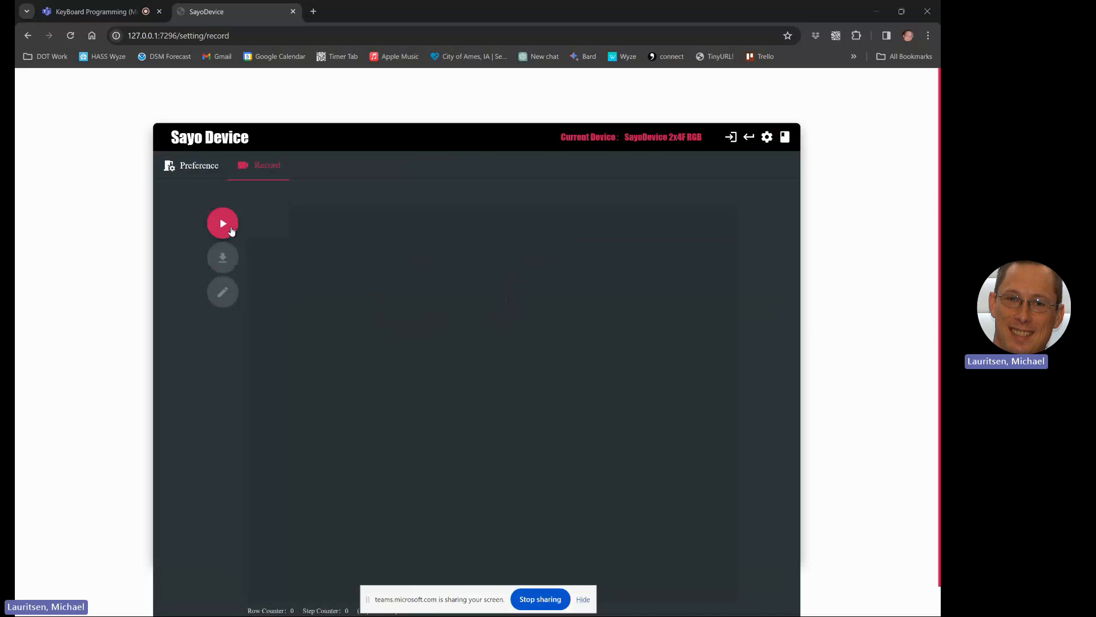
click(231, 230)
key(ctrl+k)
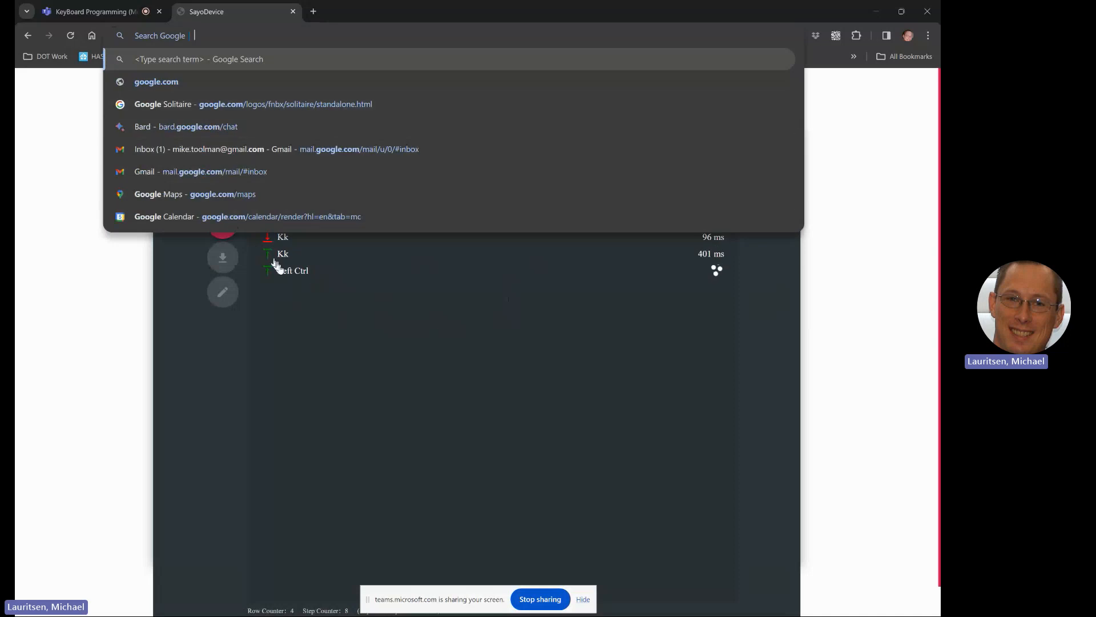
key(Escape)
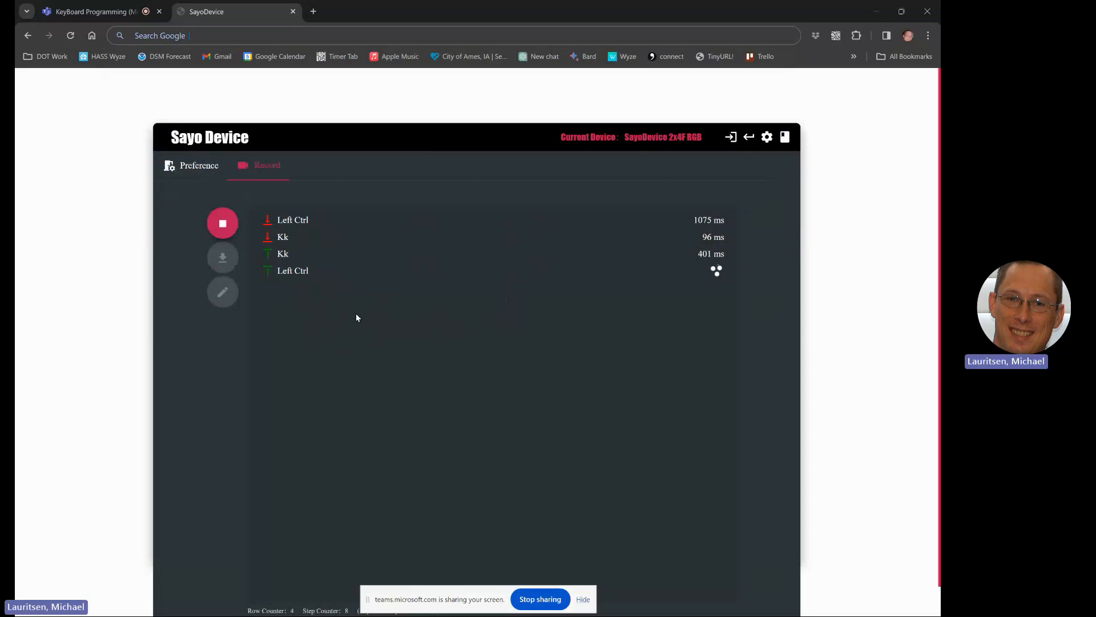
key(ctrl+v)
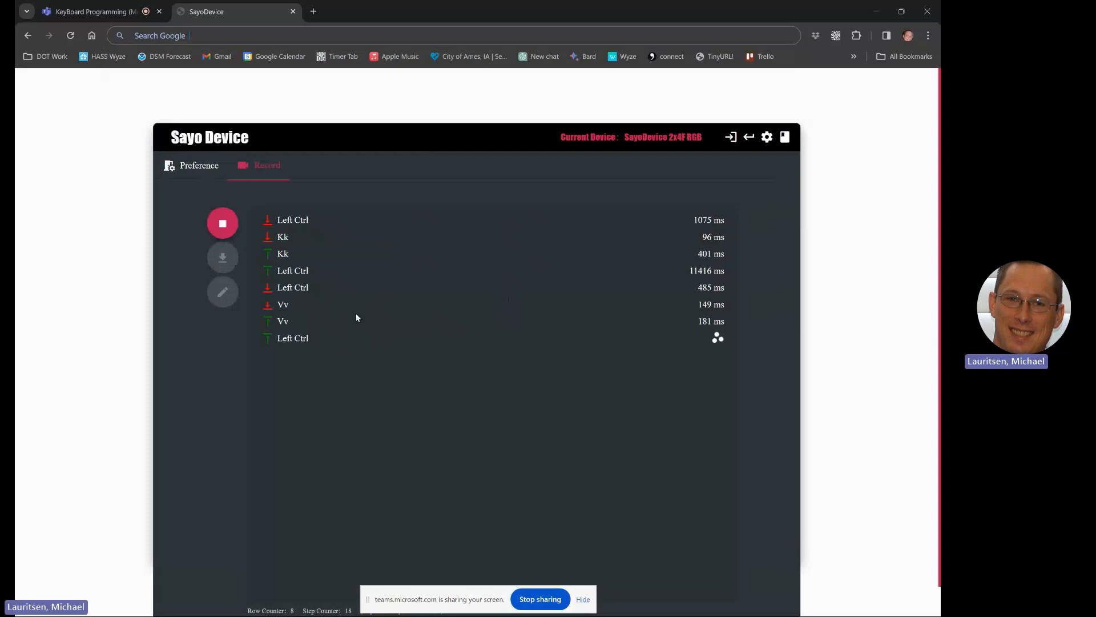
key(Return)
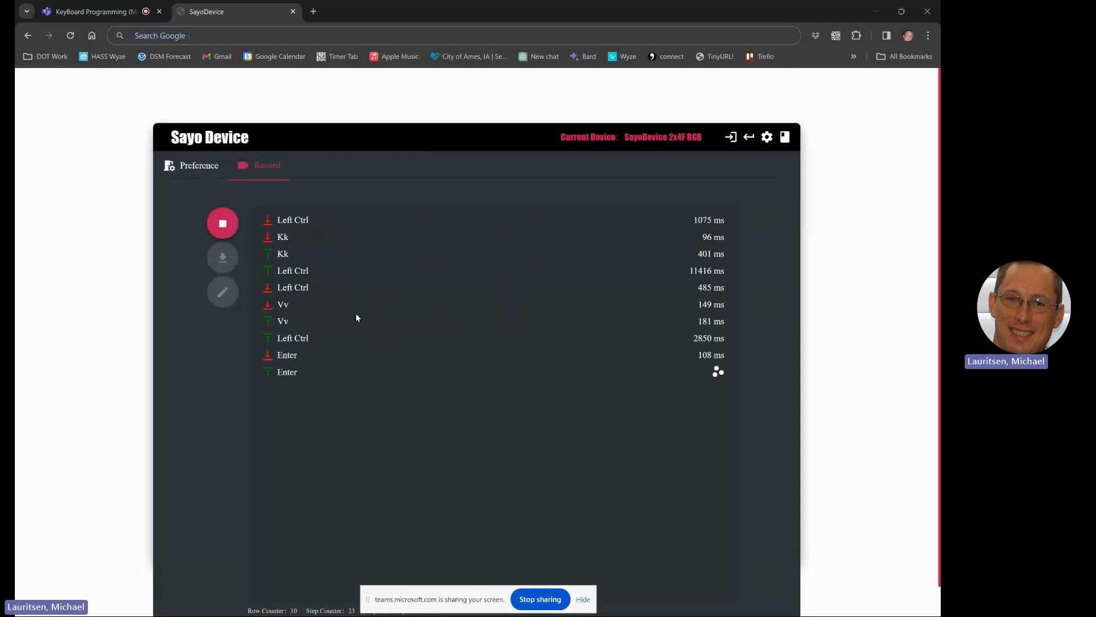
click(223, 226)
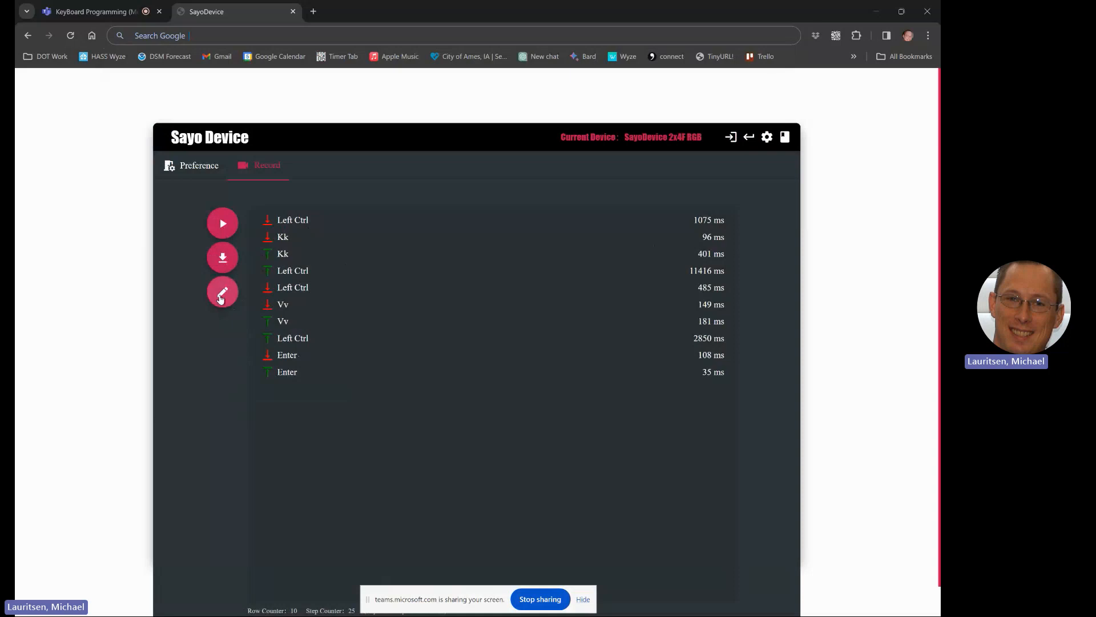
Import the recorded key sequence into script No.4 - Unnamed.
click(222, 294)
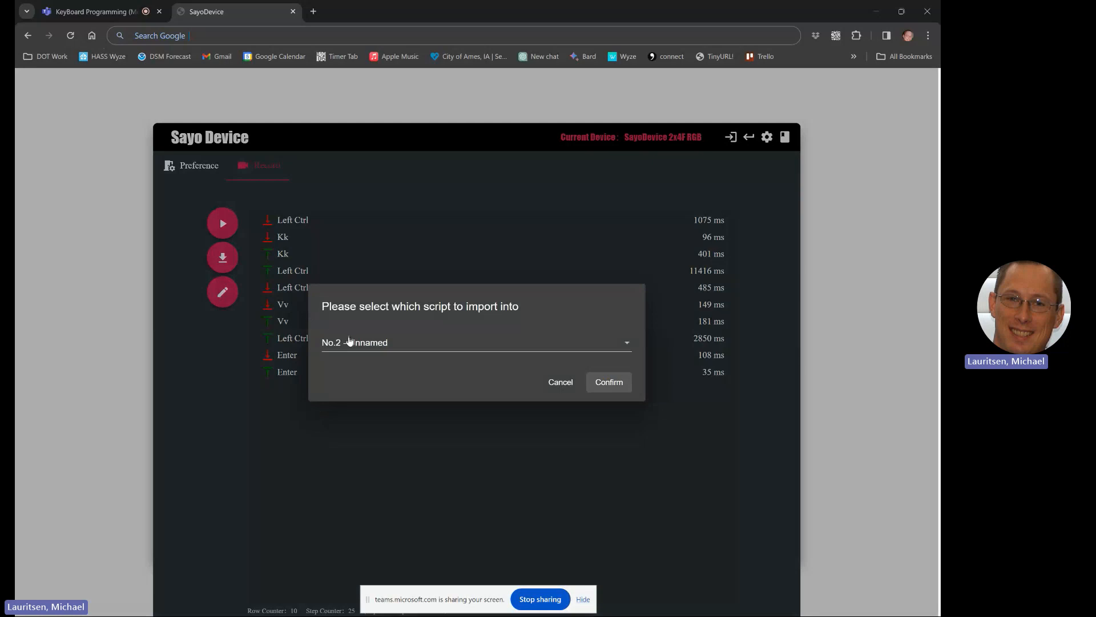
click(351, 342)
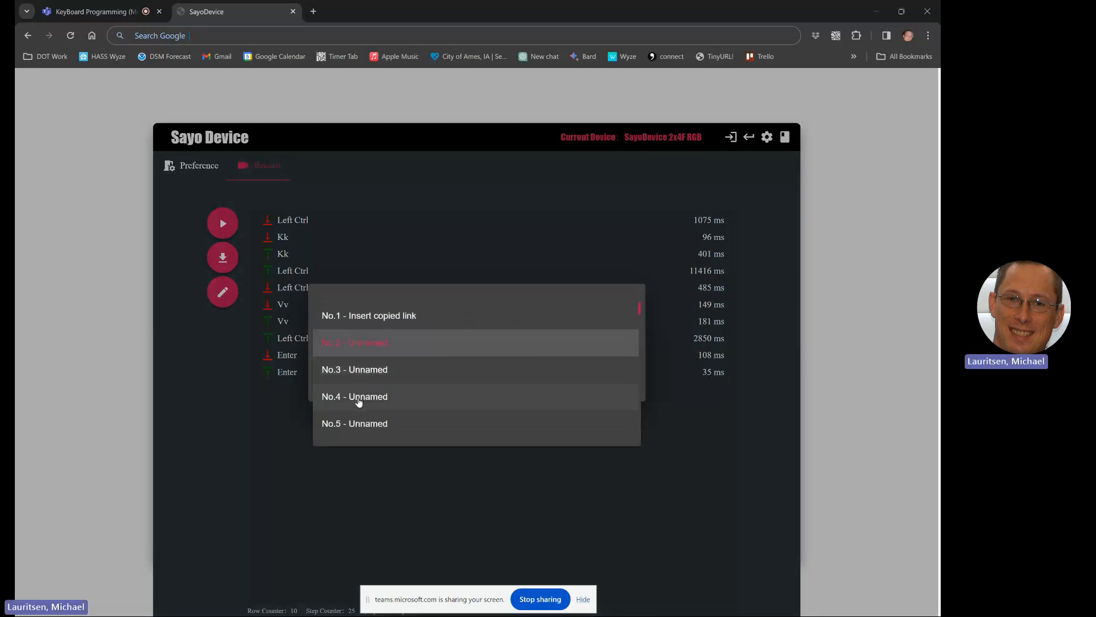
click(359, 398)
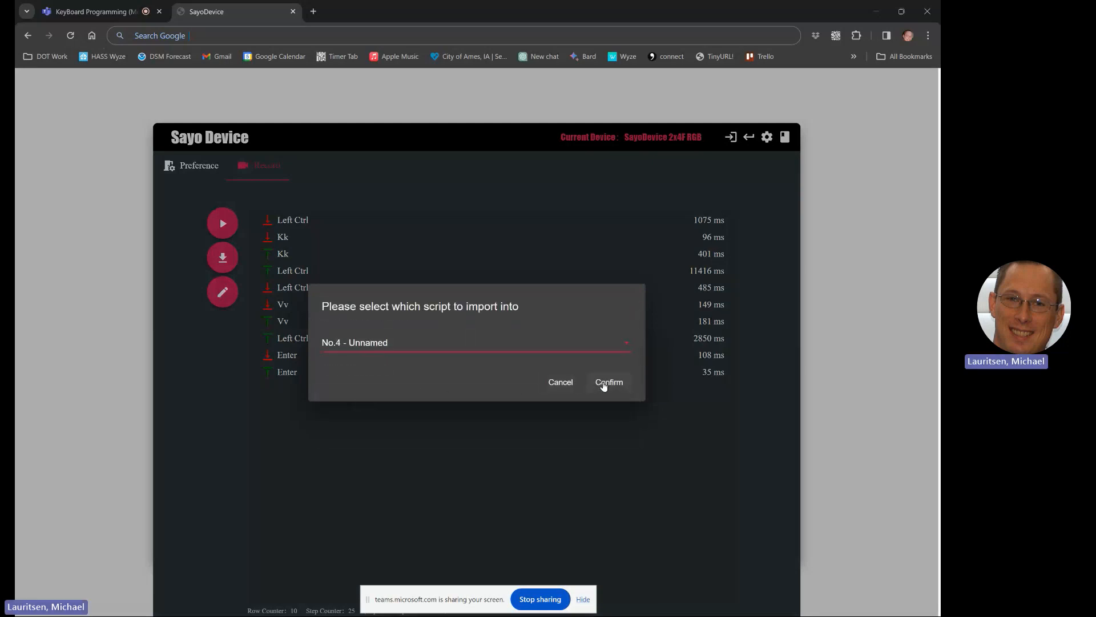
click(604, 386)
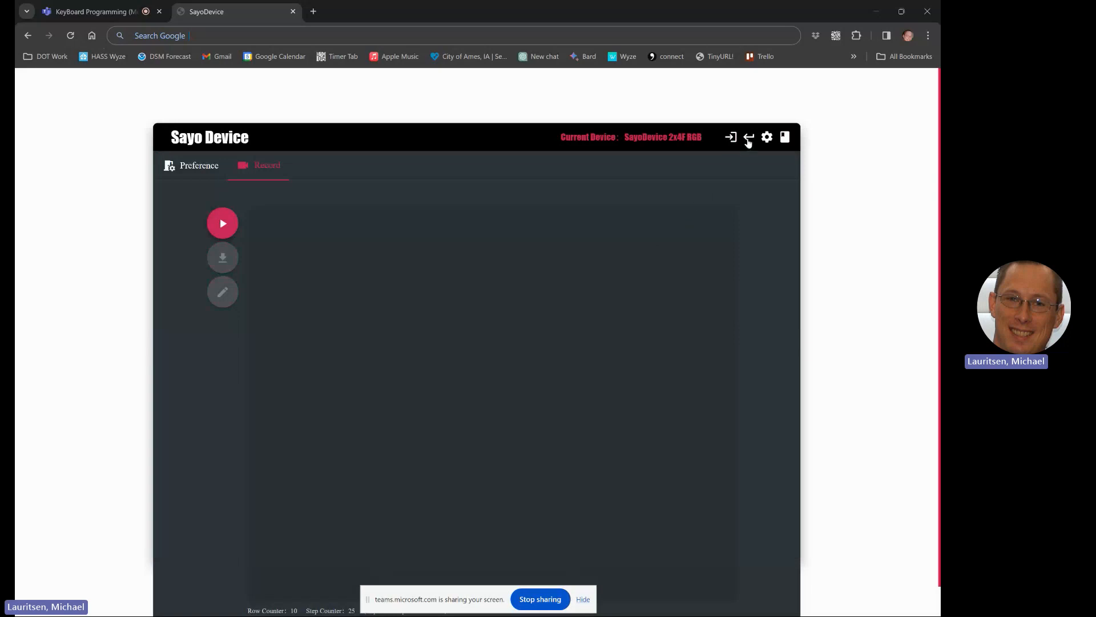
Return to script No.4 - Unnamed and clear only step No.0002, the Delay - x256 following the first modifier key press.
click(748, 139)
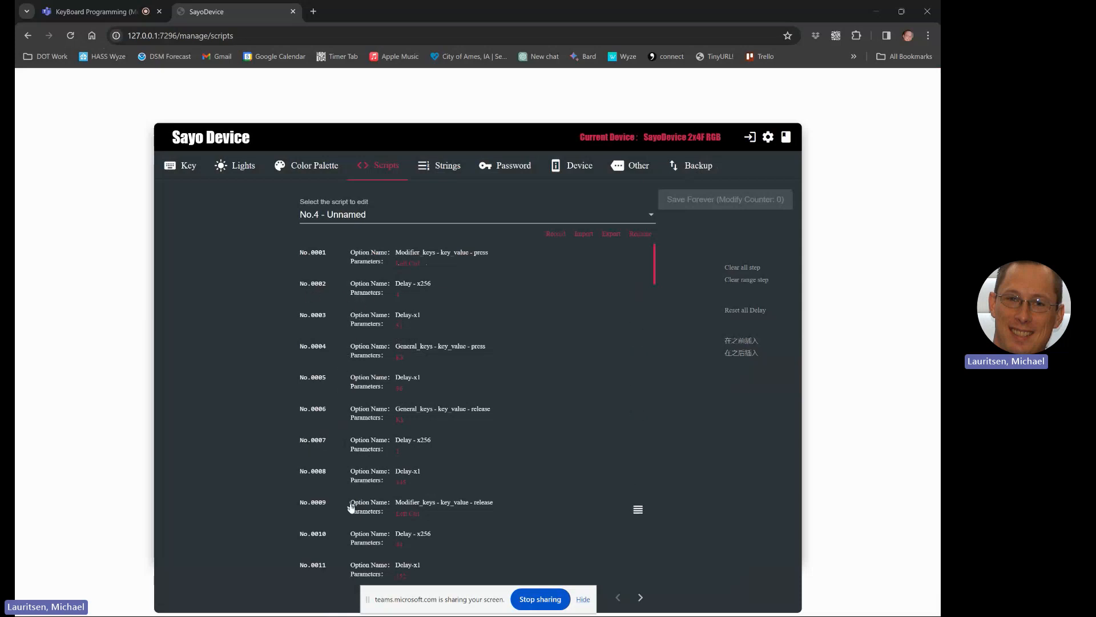
click(744, 283)
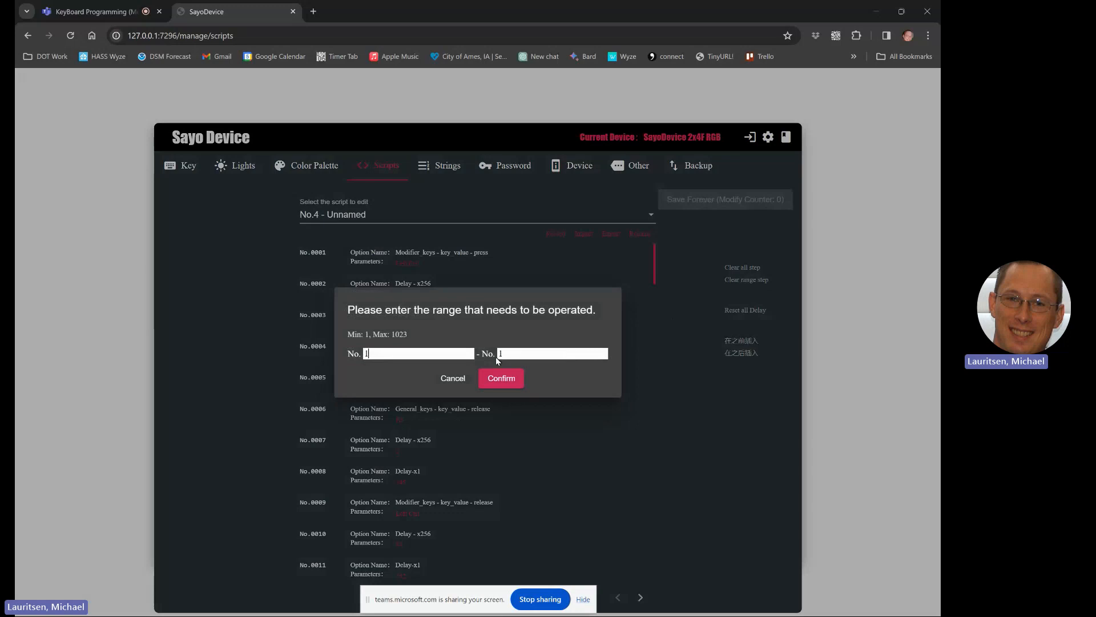
double_click(431, 355)
text(2)
click(494, 385)
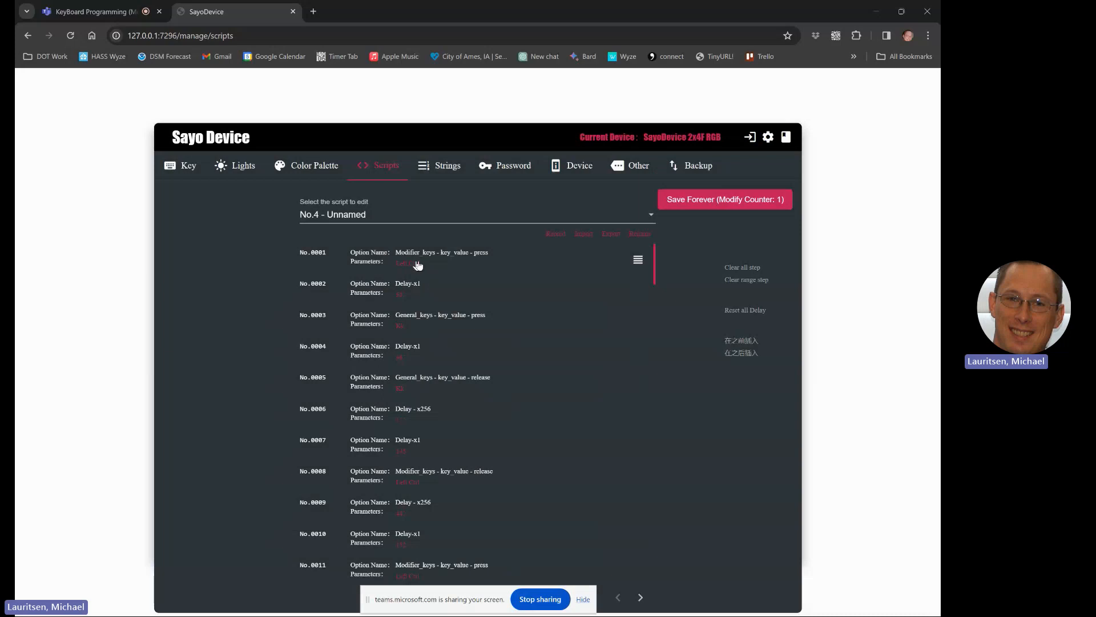
Shorten the Delay-x1 in step No.0002 of the script and save the changes permanently to the device.
click(402, 293)
click(450, 335)
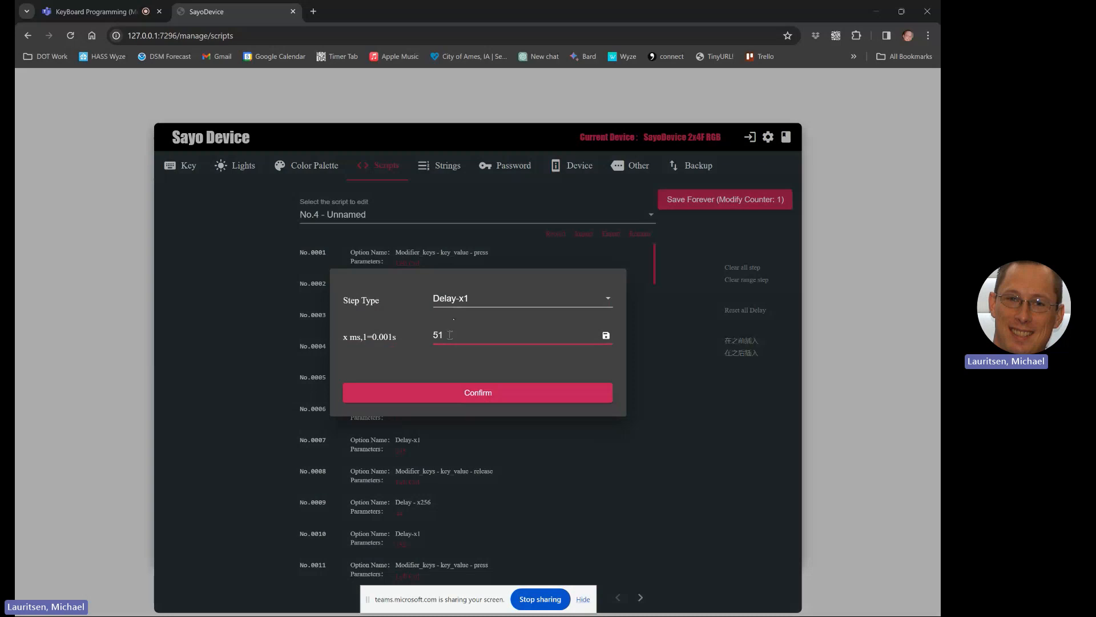
key(BackSpace)
key(BackSpace)
click(416, 390)
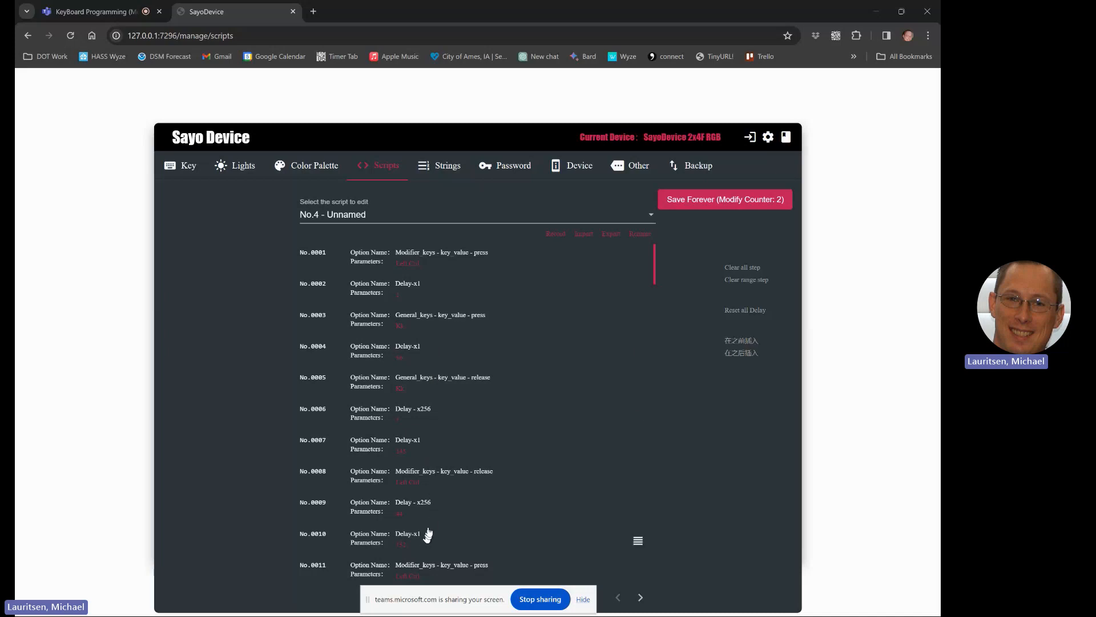
click(714, 199)
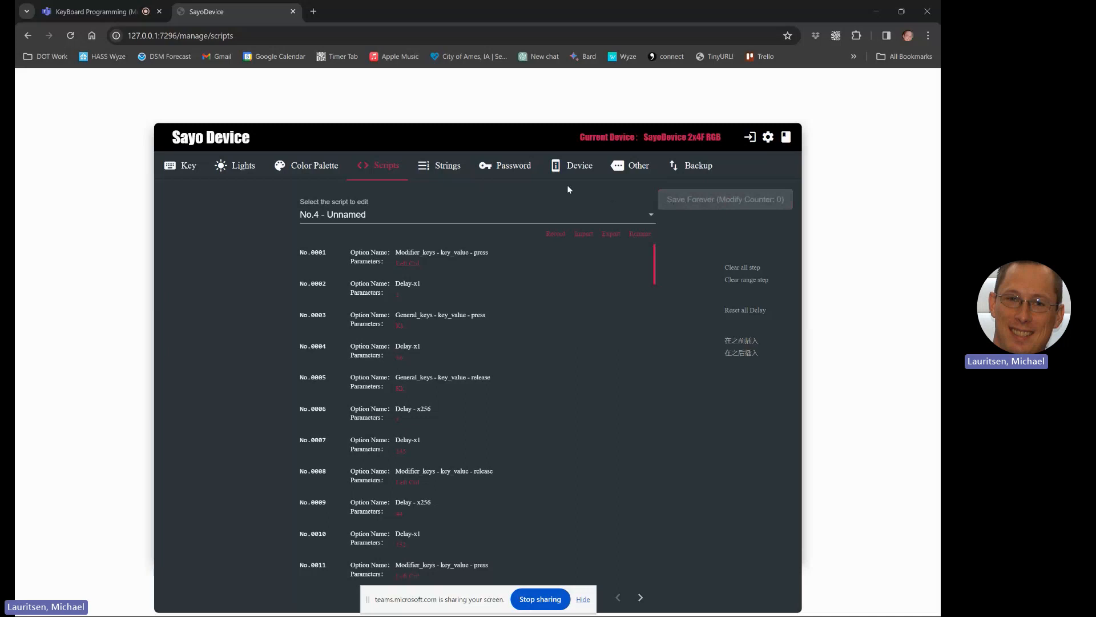
Examine the key mode and optional parameters of the User script 2 key on the Basic Fn layer.
click(181, 171)
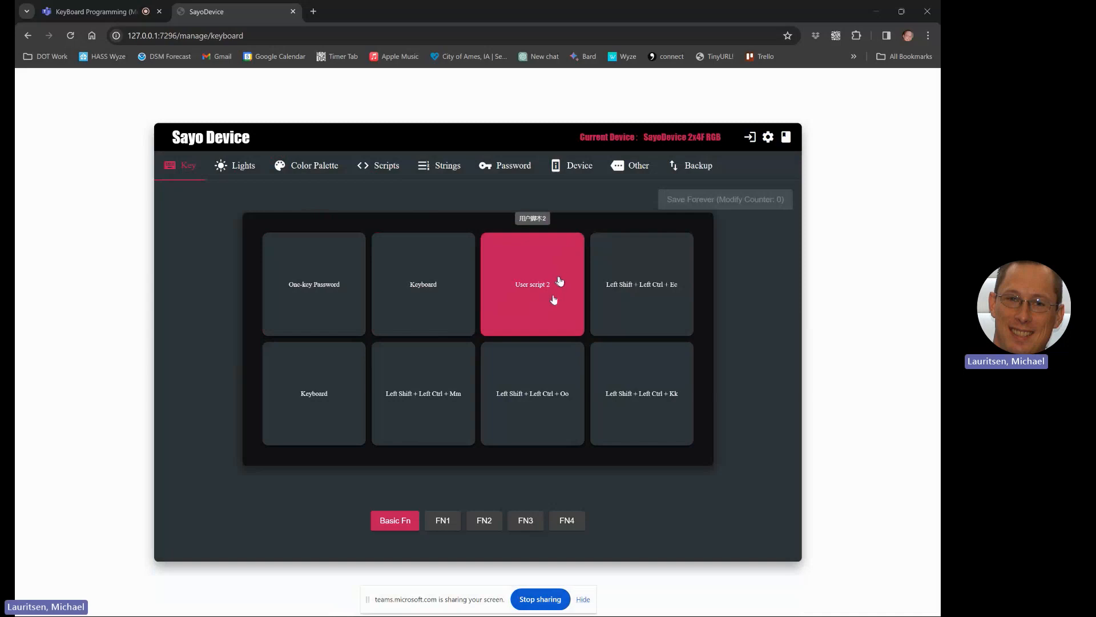
click(542, 298)
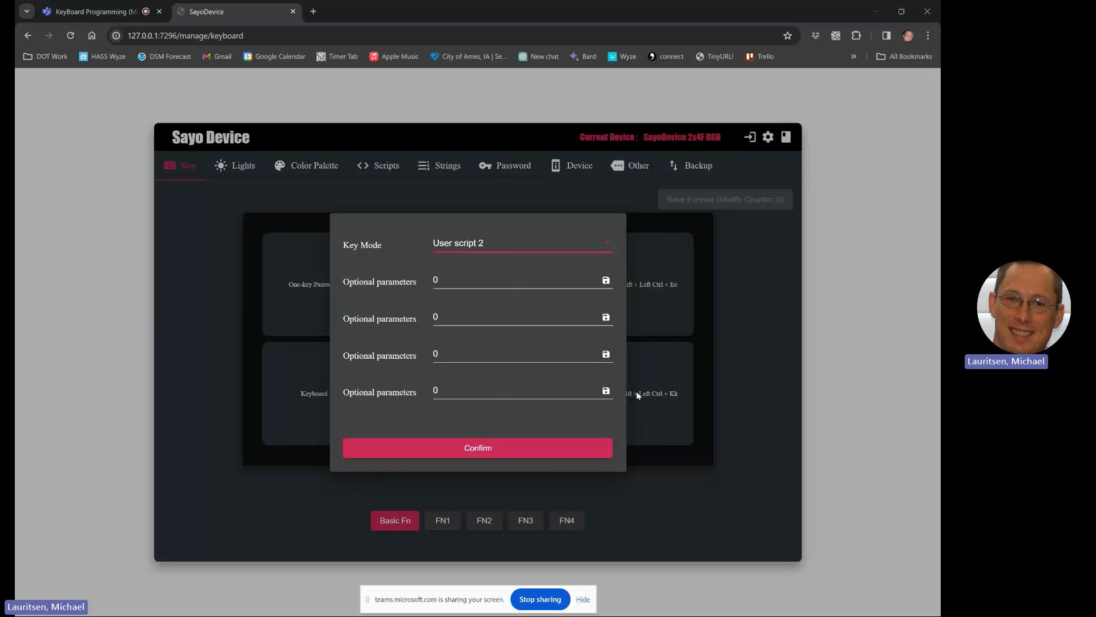
click(747, 389)
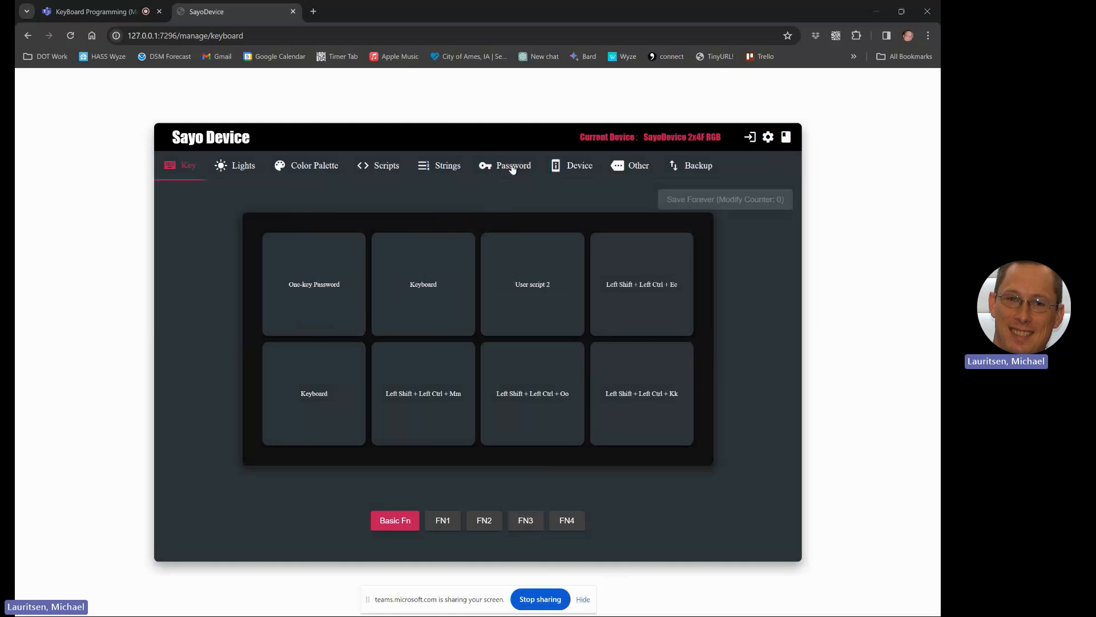
Look at the device's stored strings in Unicode encoding and the settings of the upper-row Keyboard key.
click(448, 168)
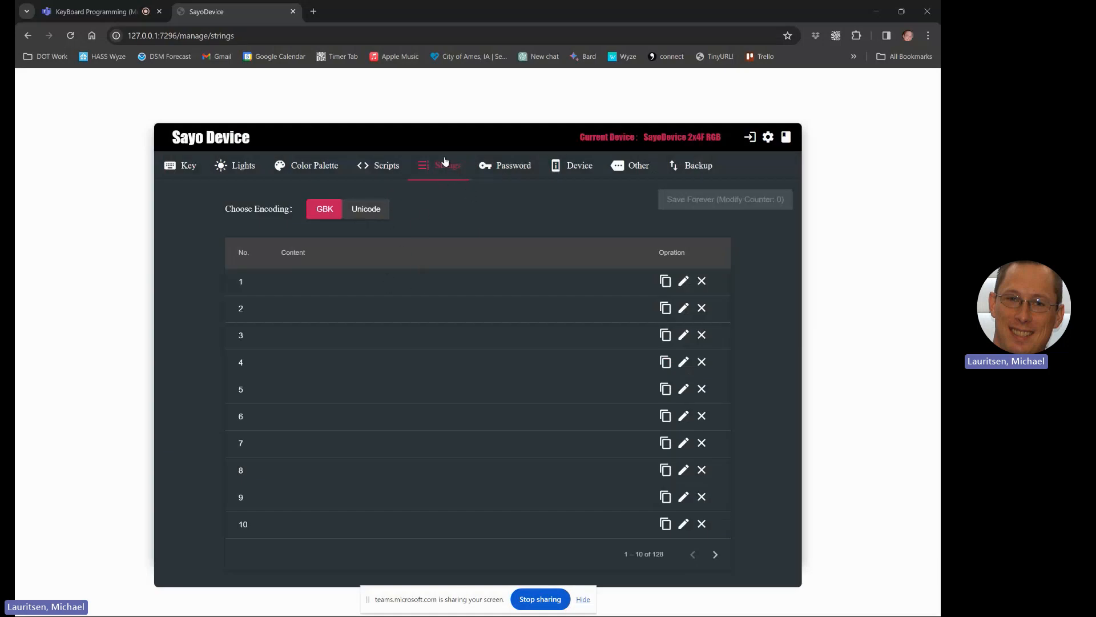
click(370, 209)
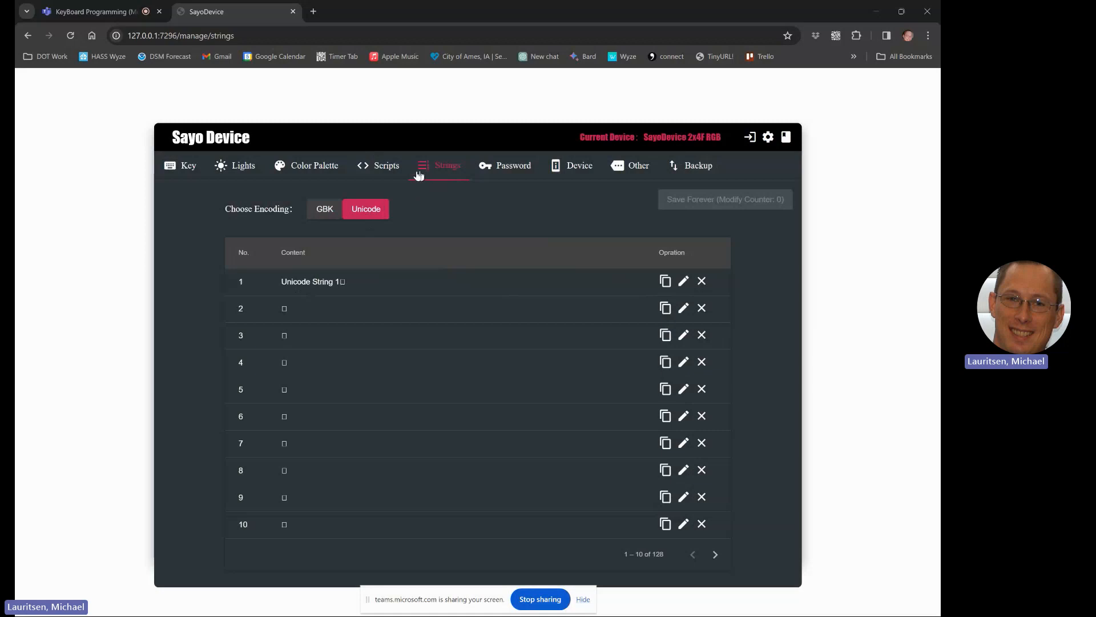
click(187, 167)
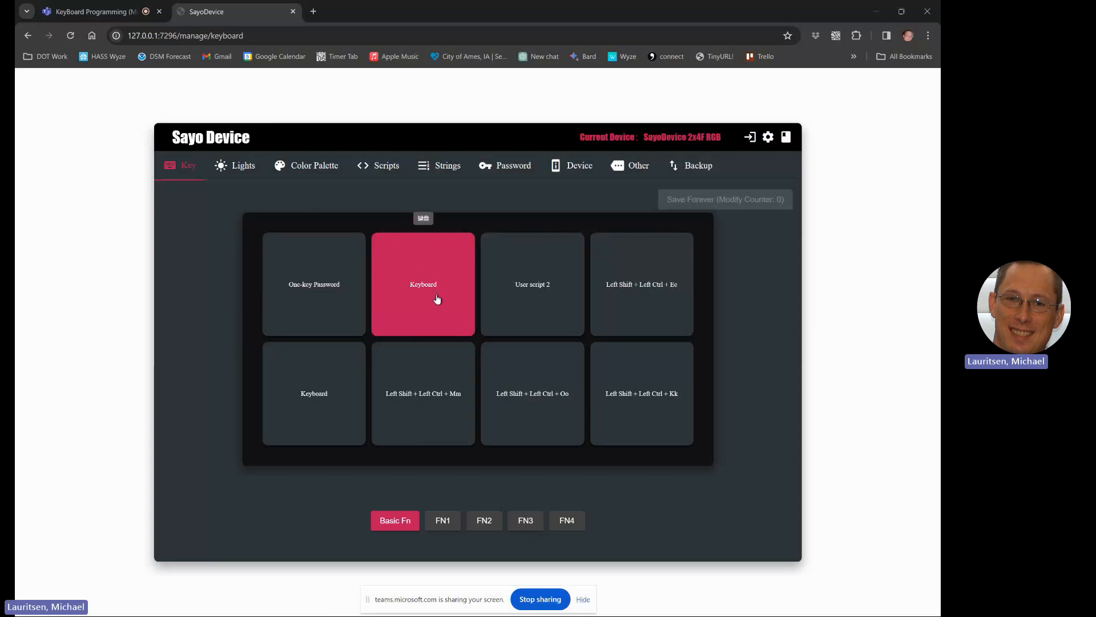
click(425, 276)
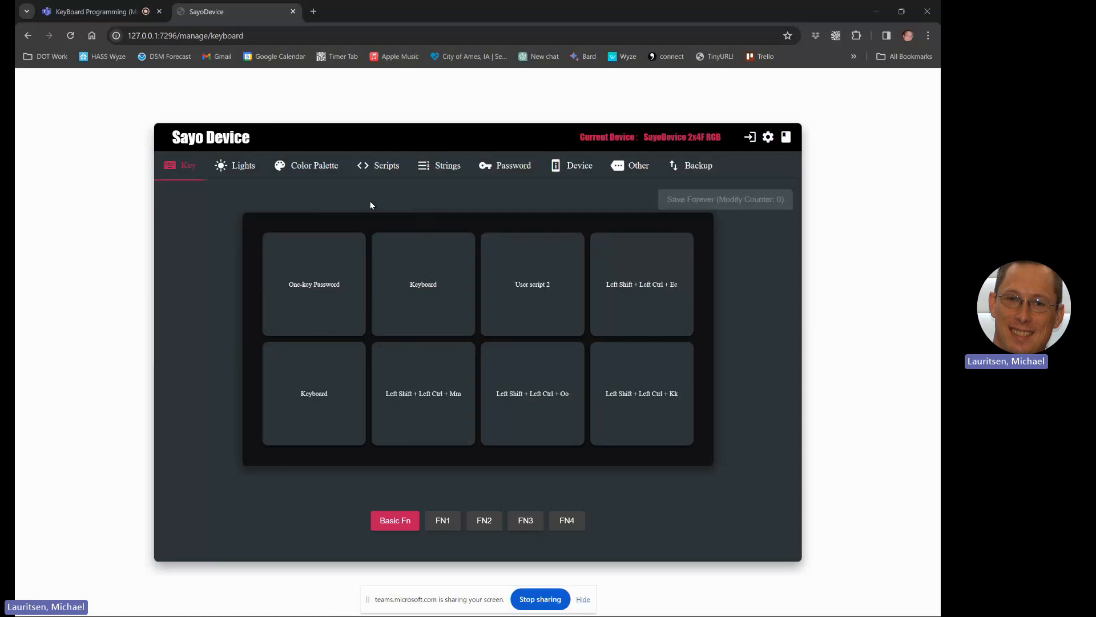
Switch to the Teams meeting and stop its recording and transcription.
click(101, 8)
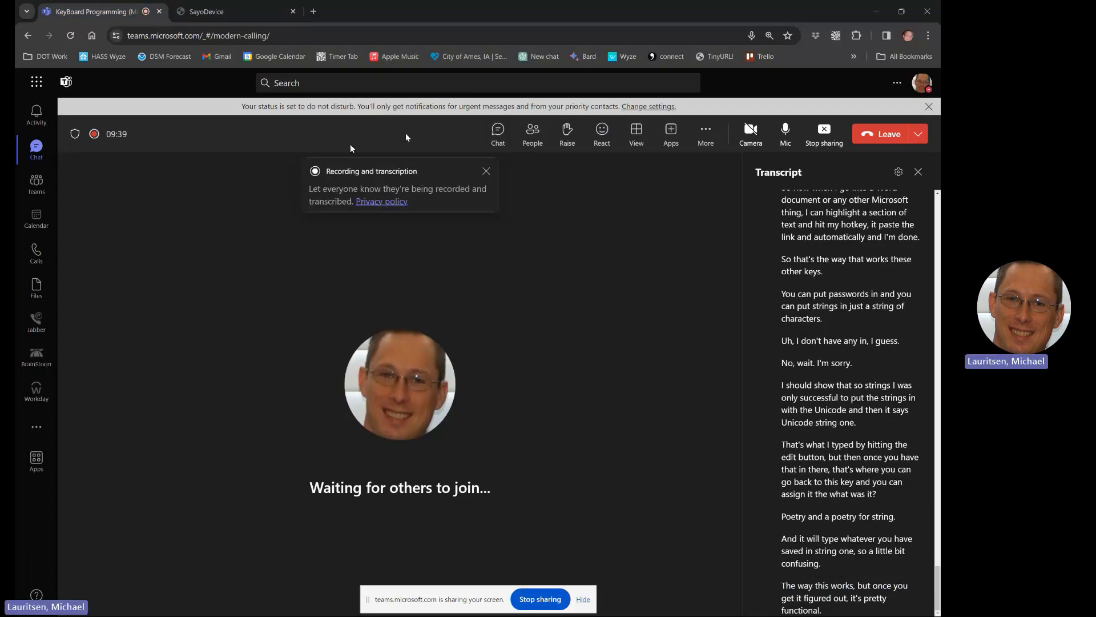
click(714, 140)
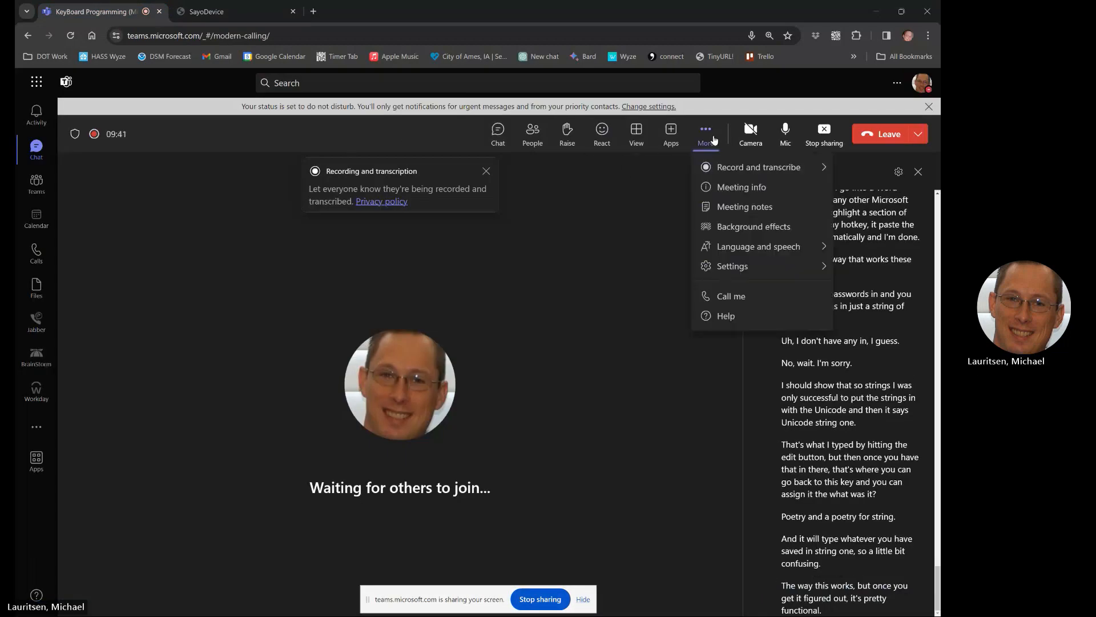
mouse_move(720, 178)
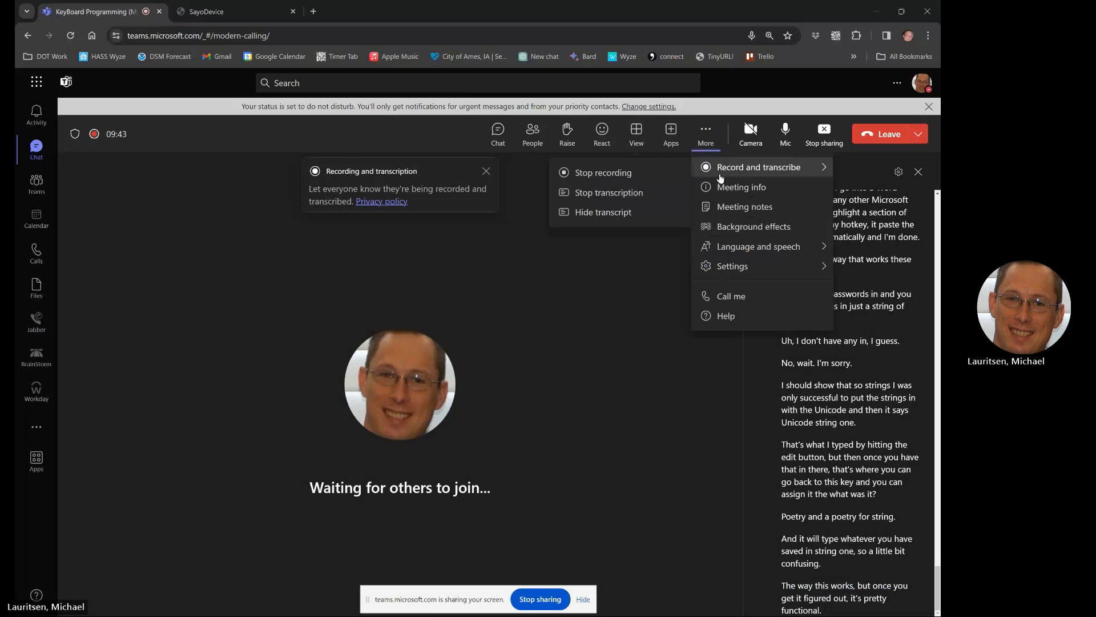
click(625, 173)
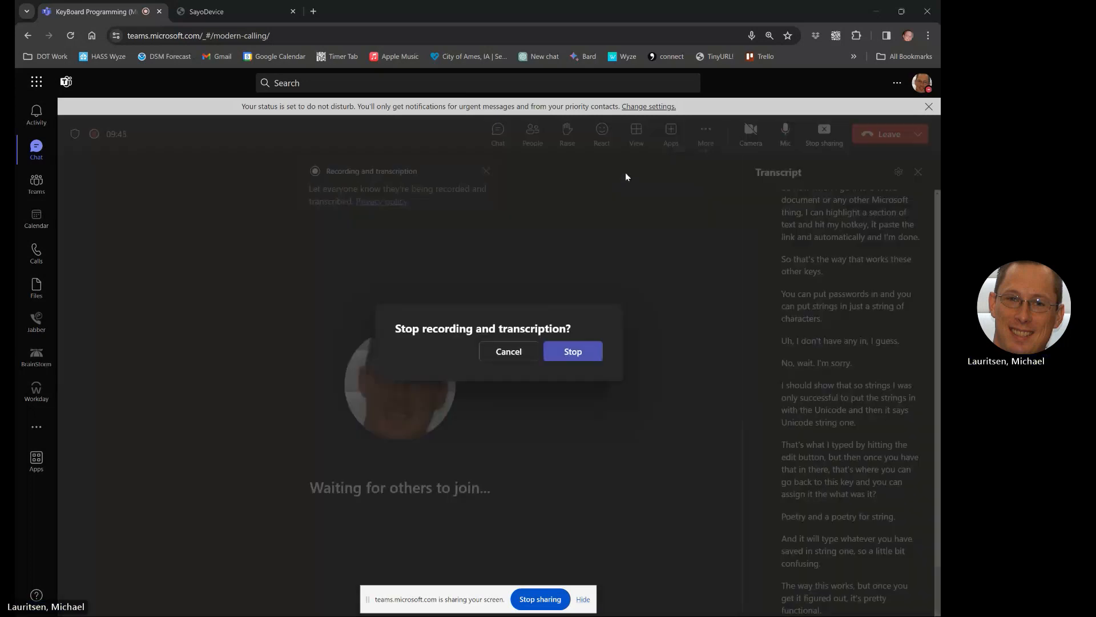